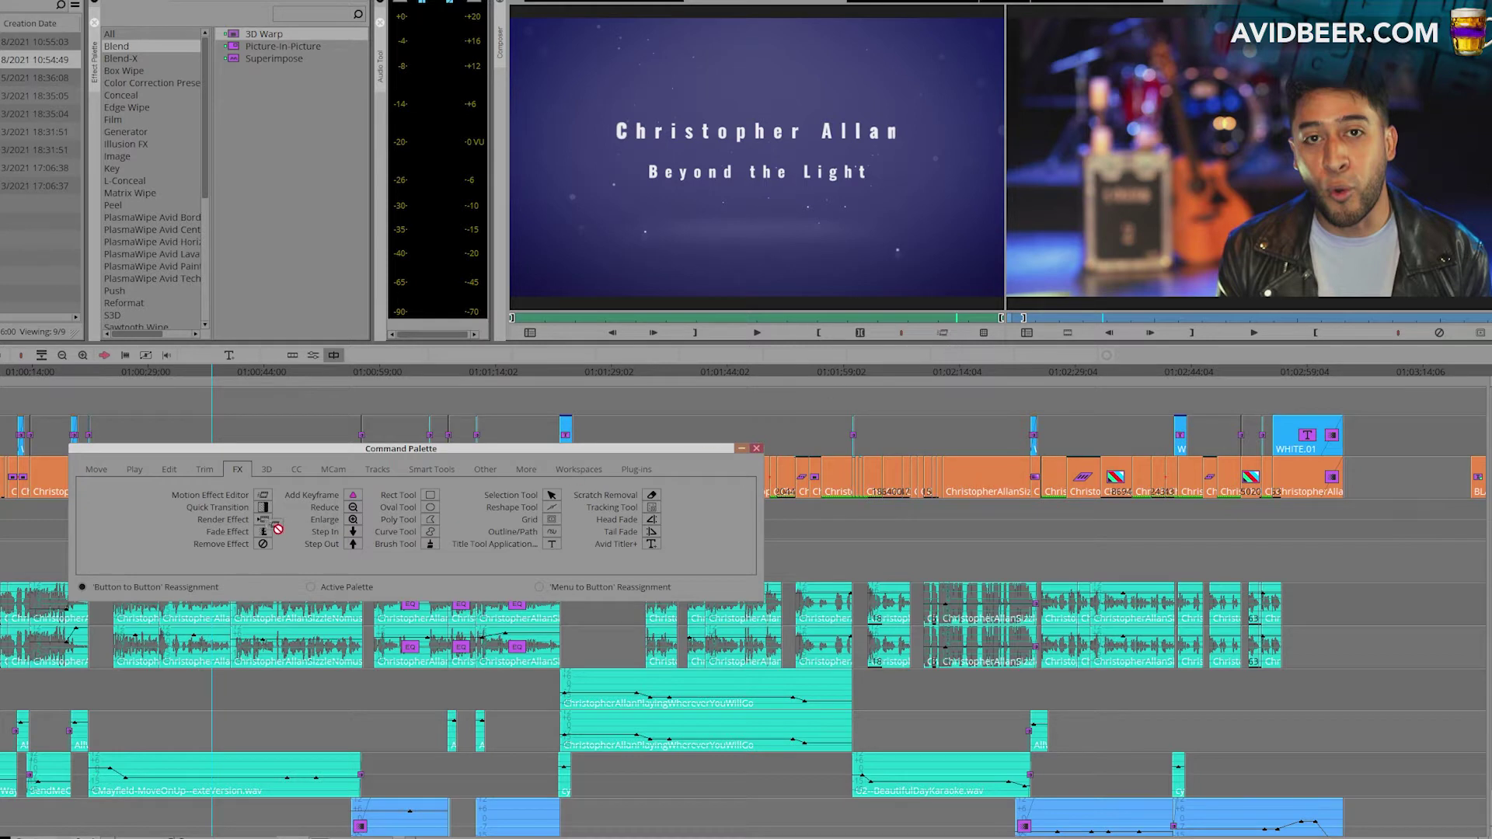
Dismiss the Command Palette and open the Effect Editor showing the Timewarp Speed and Position graphs.
left_click(756, 448)
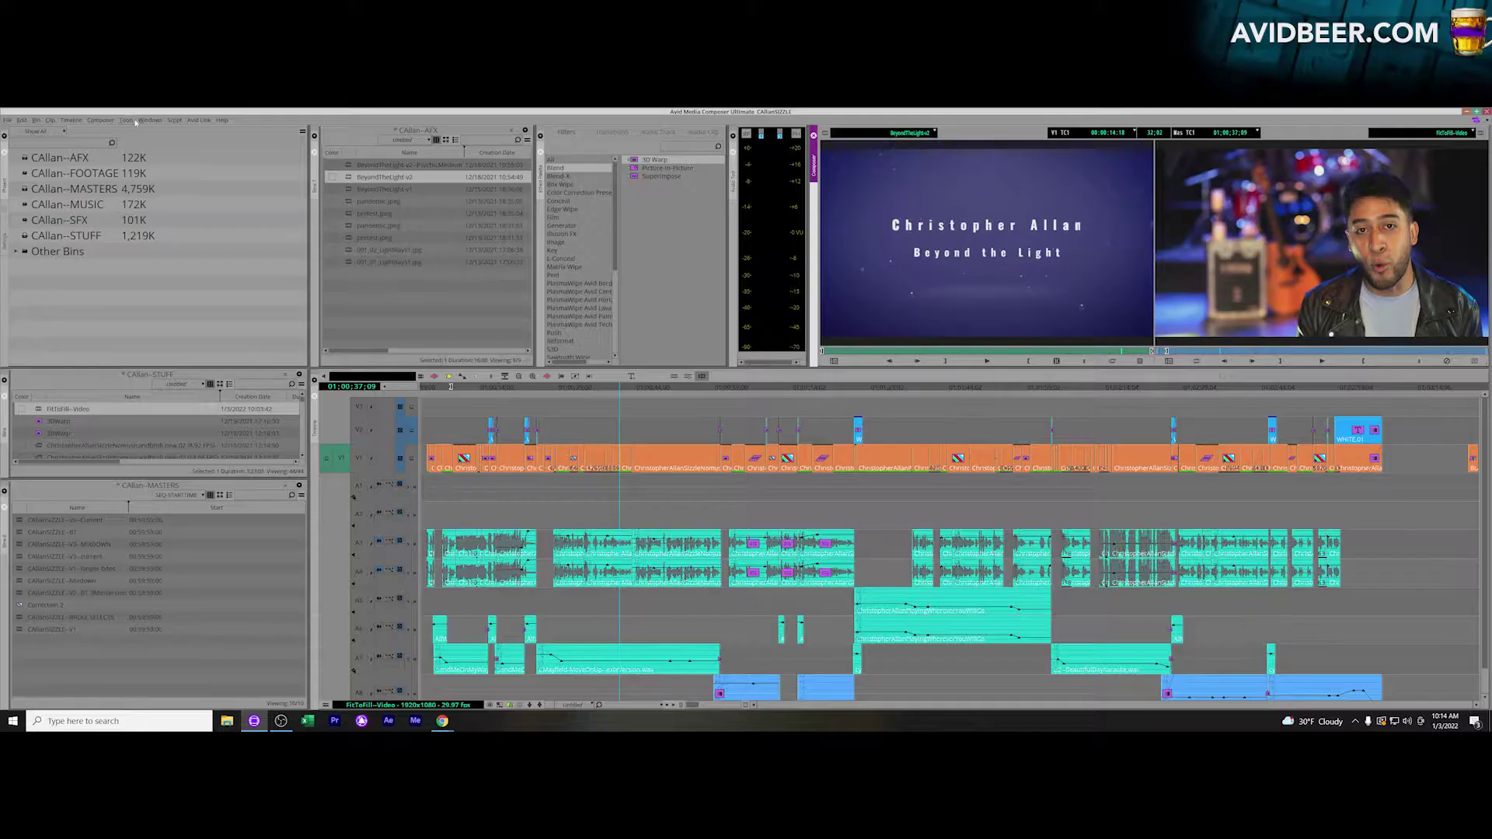
left_click(125, 120)
left_click(156, 274)
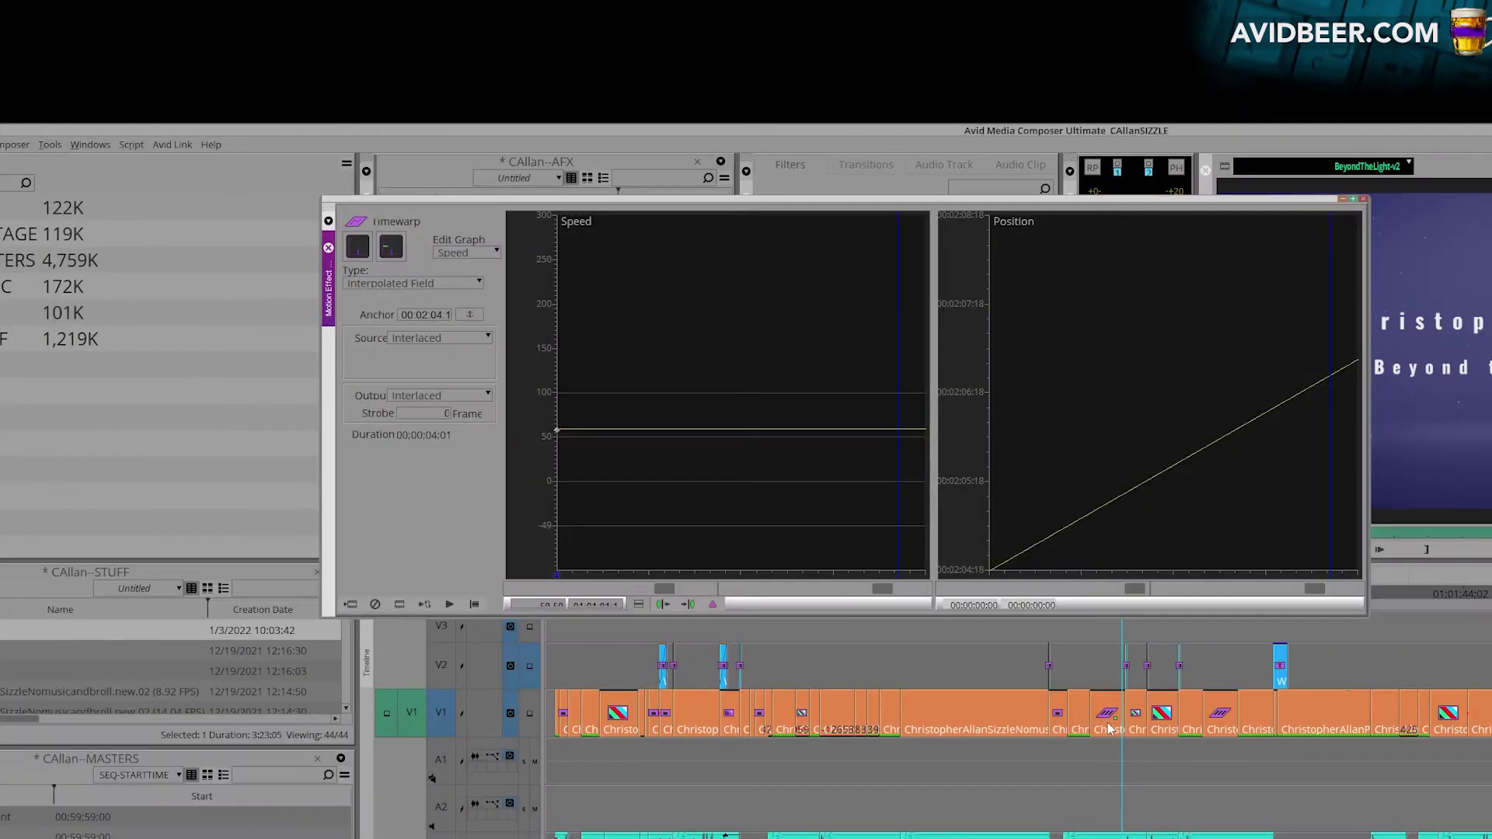
left_click(1109, 726)
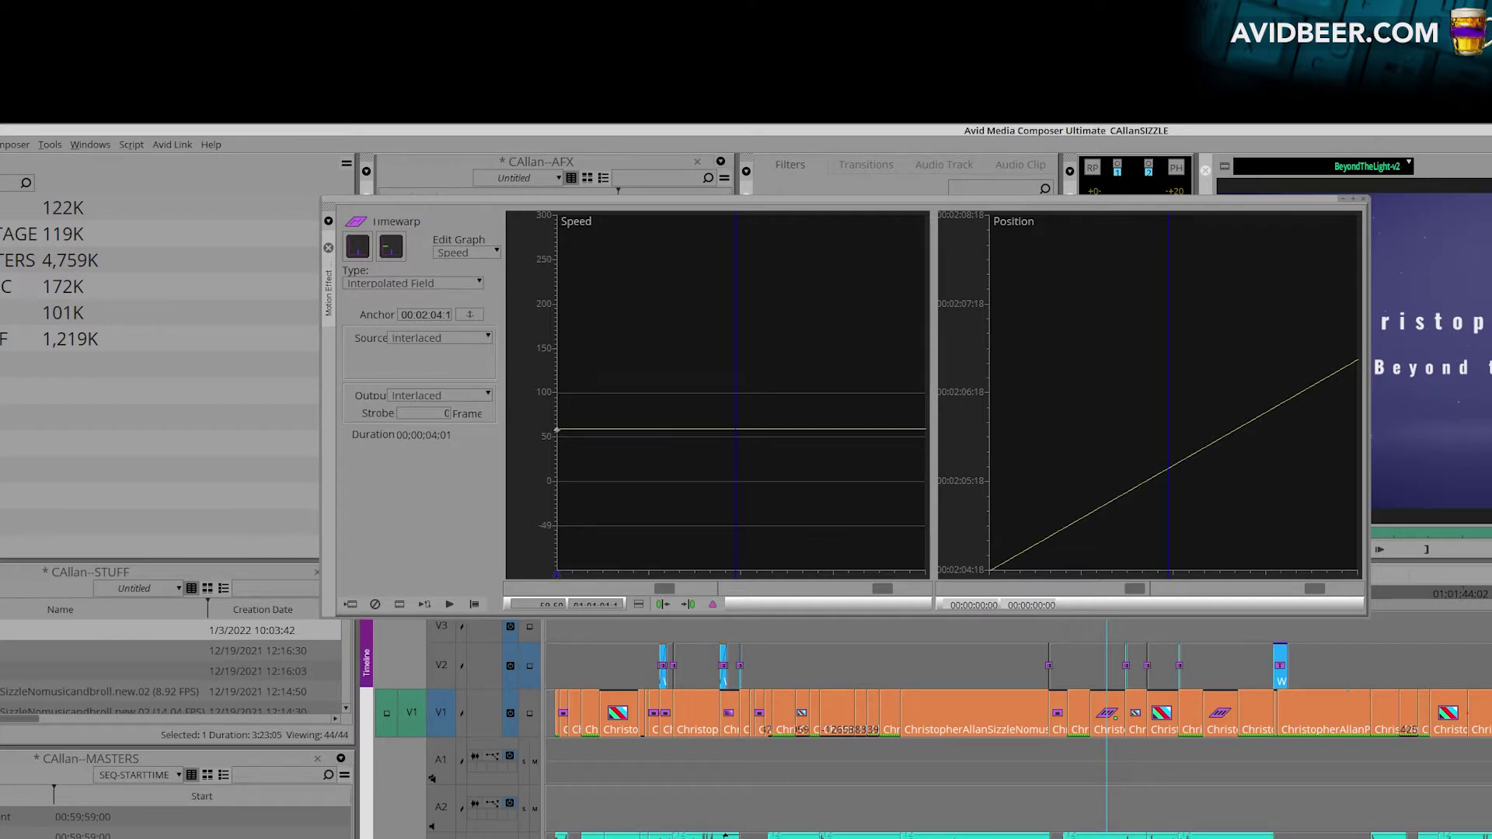
Move the Timewarp editor aside and close the motion effect windows to reveal the full sequence.
left_click_drag(1276, 207, 1053, 214)
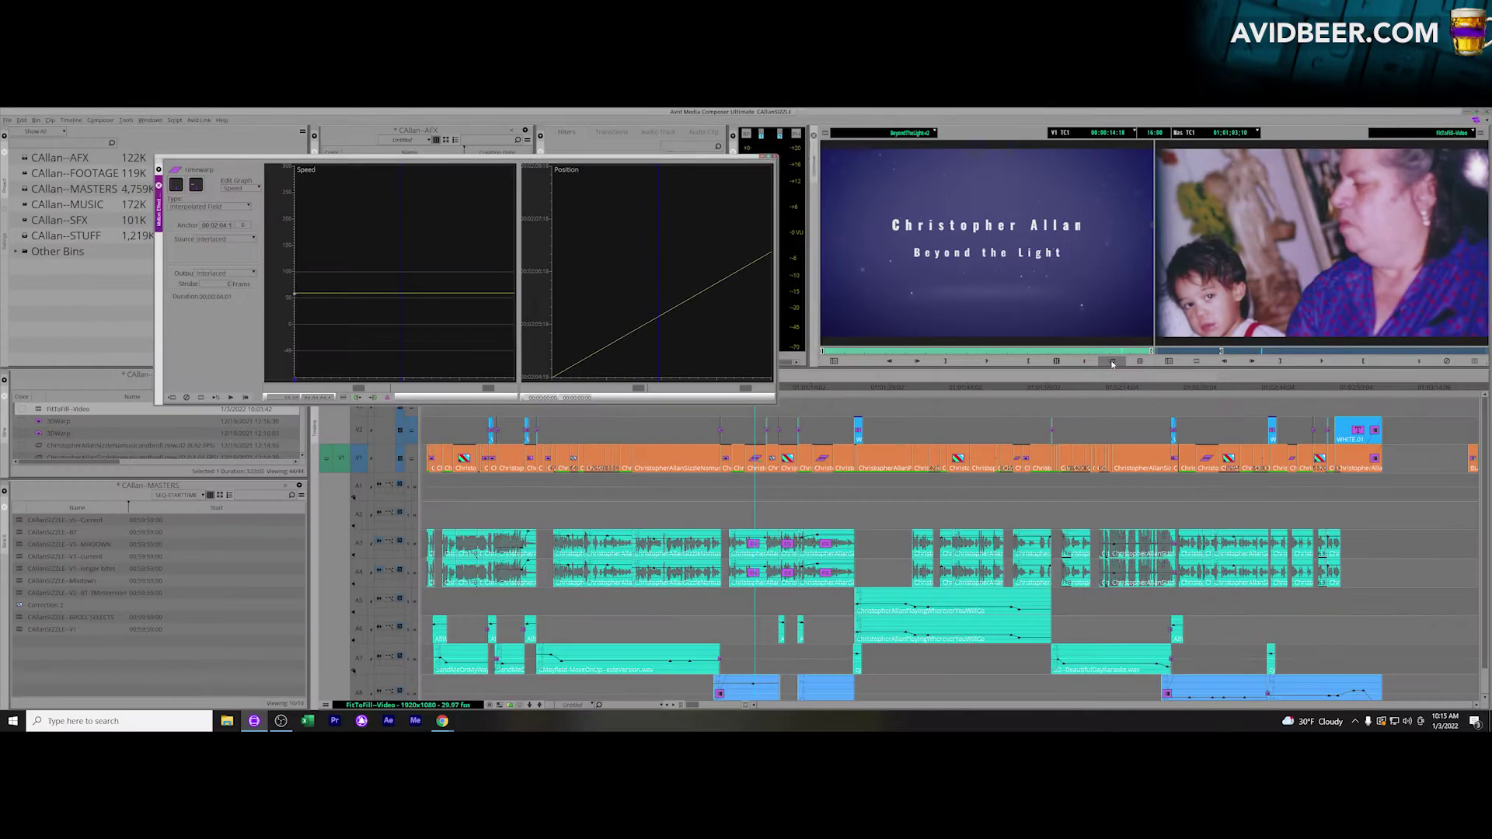
left_click(1111, 360)
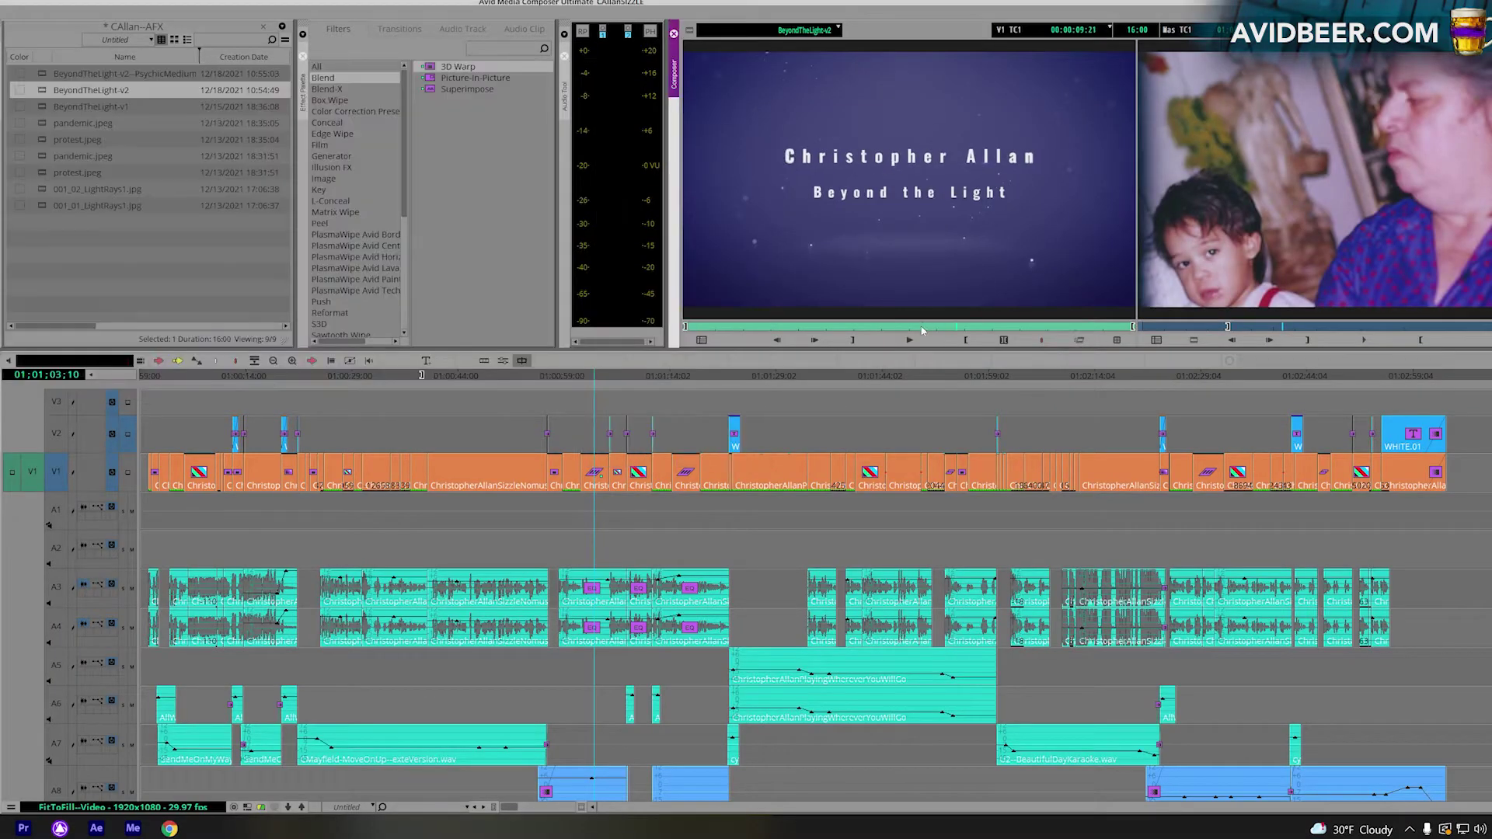
Cancel the motion effect settings, move to 01;01;16;20, and play the next B-roll slot.
left_click(1079, 340)
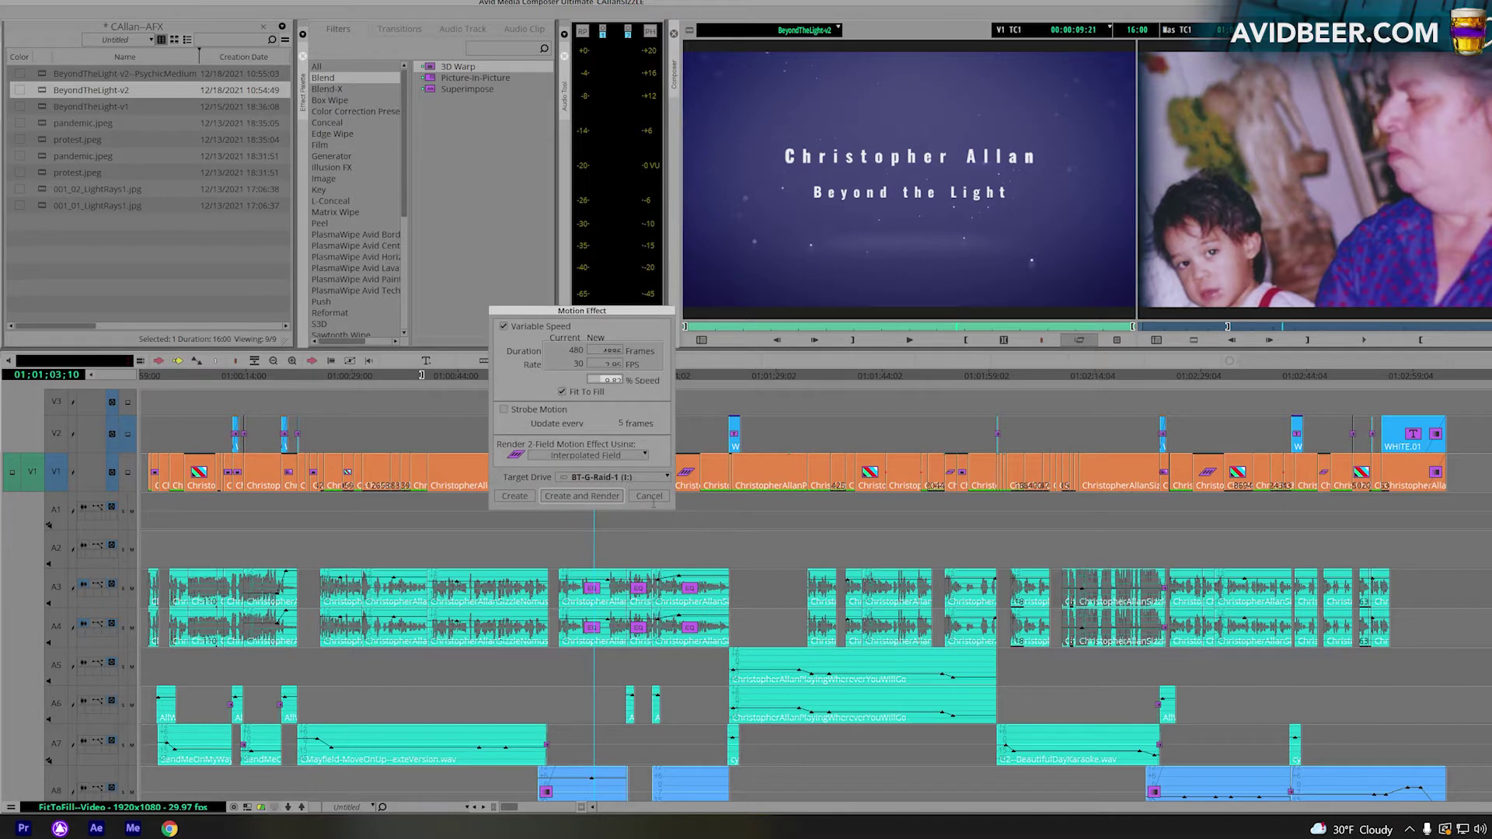
left_click(649, 496)
left_click(688, 497)
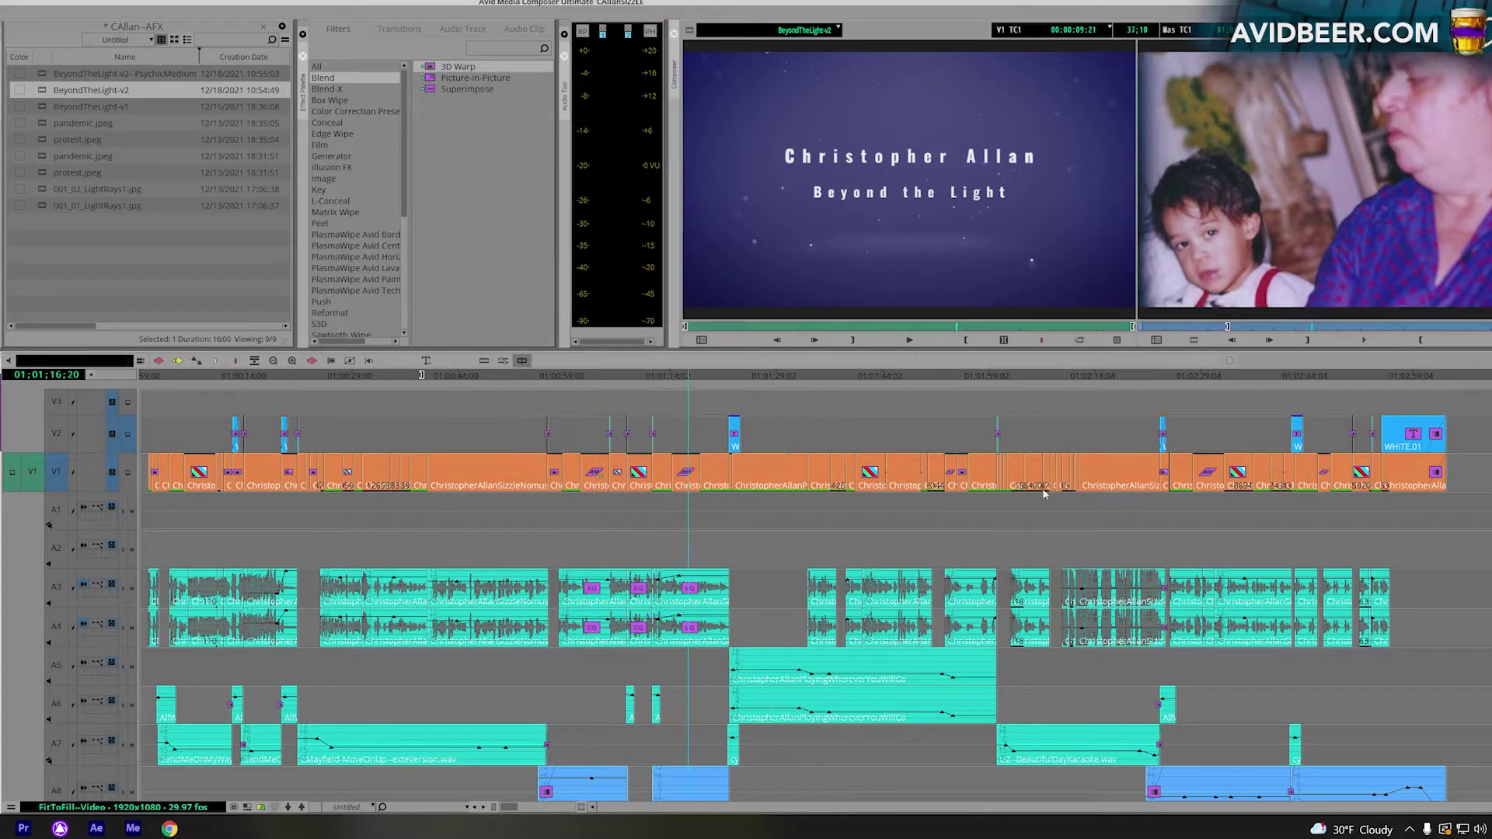
left_click_drag(944, 533, 944, 501)
key("space")
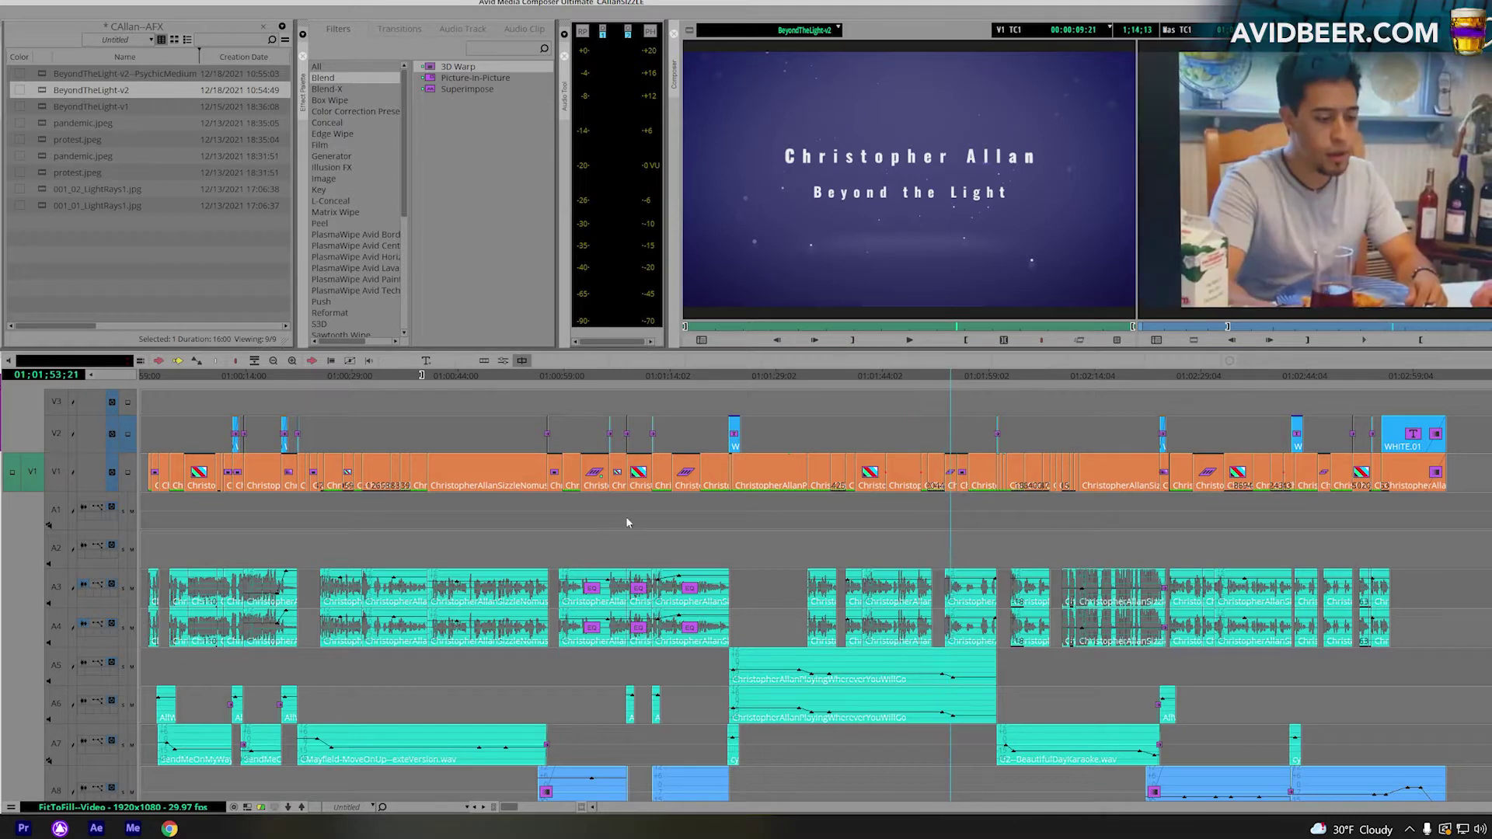
Mark the kitchen-table clip on V1, match its source, and set a source OUT at 00:03:37:28.
left_click(48, 482)
key("t")
key("q")
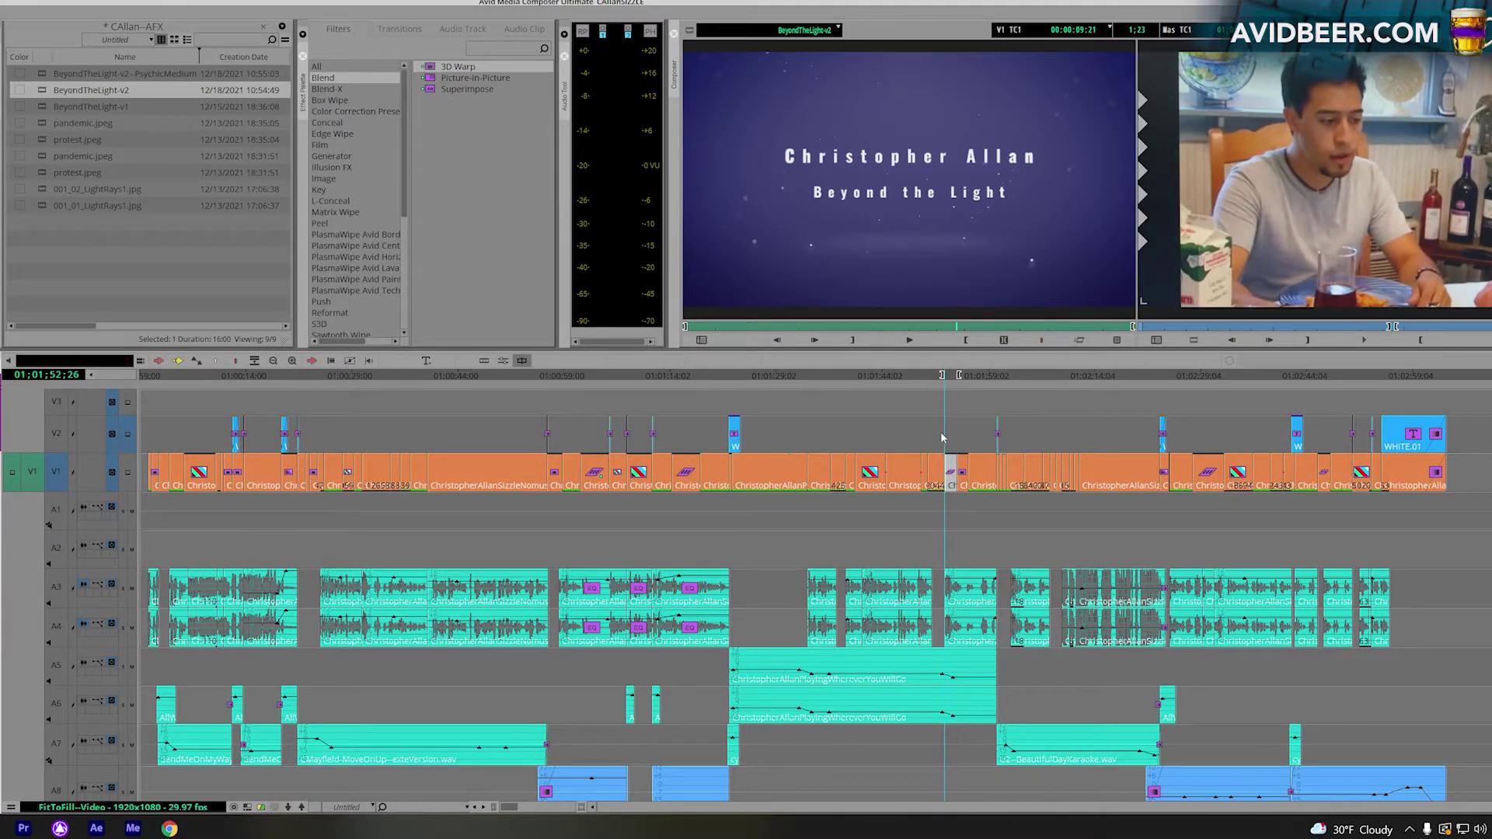
key("n")
key("n")
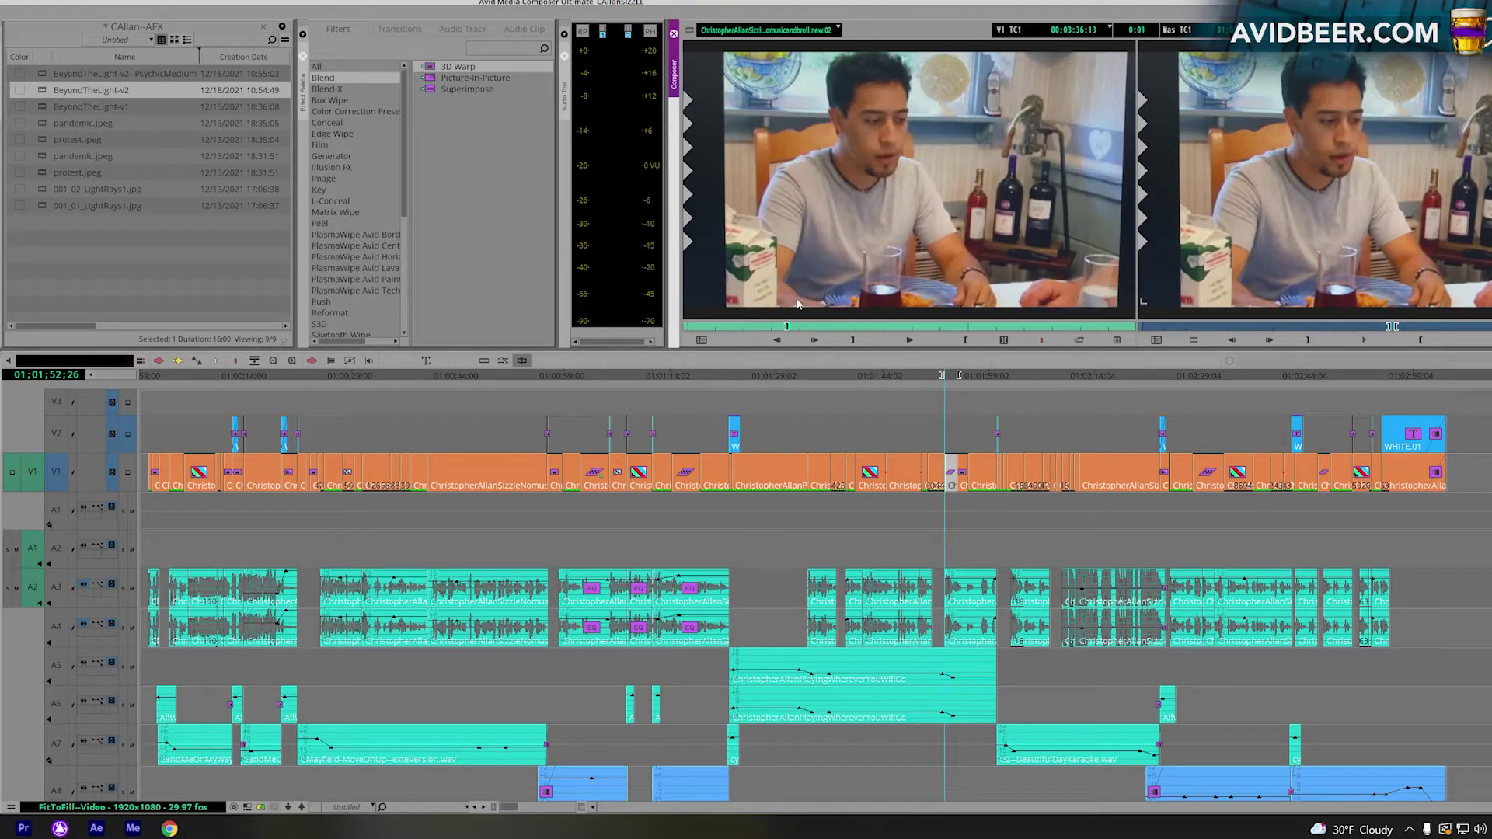
key("s")
key("Left")
key("o")
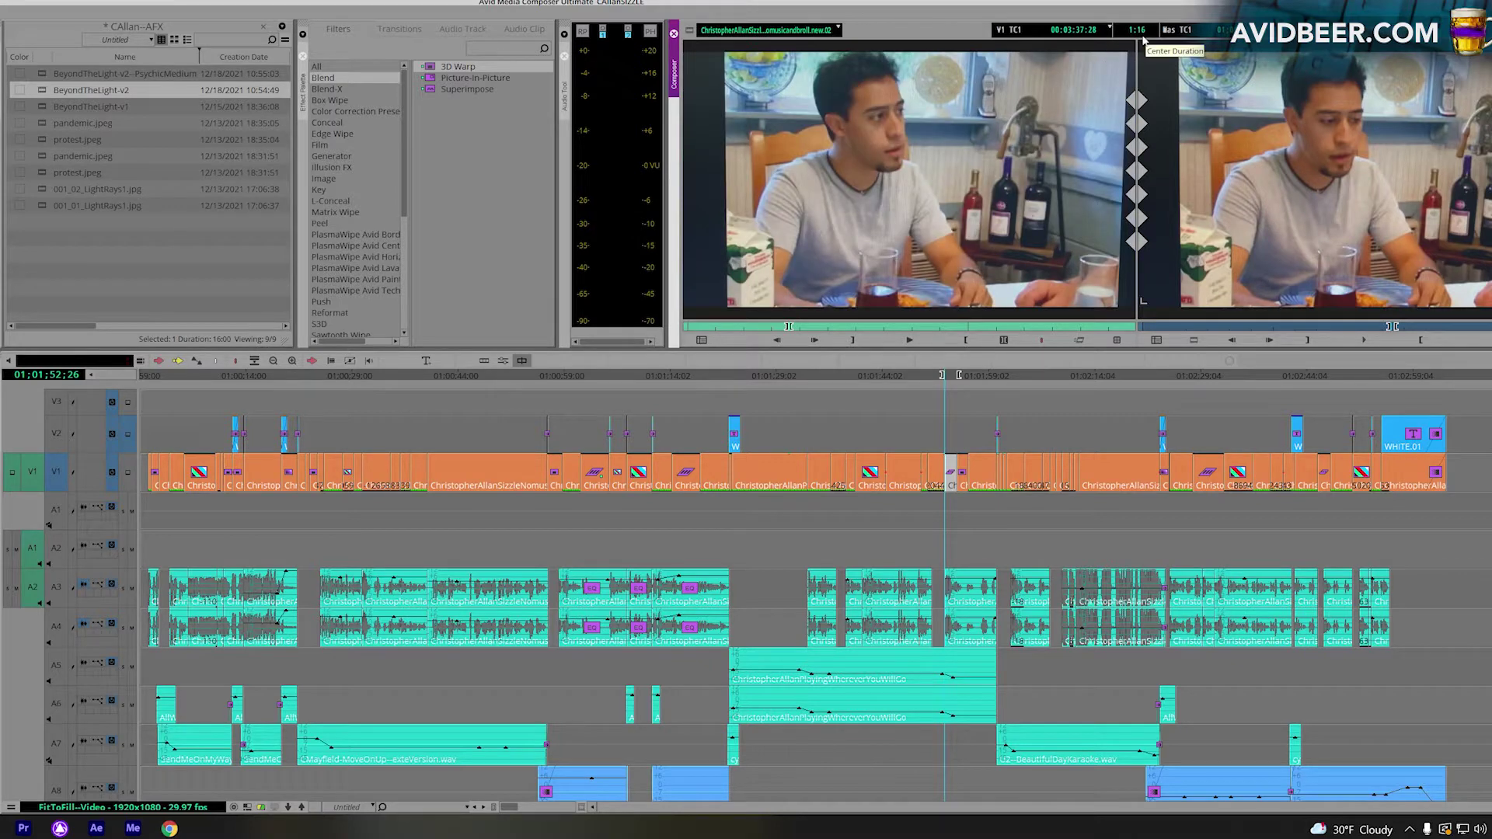
left_click(950, 497)
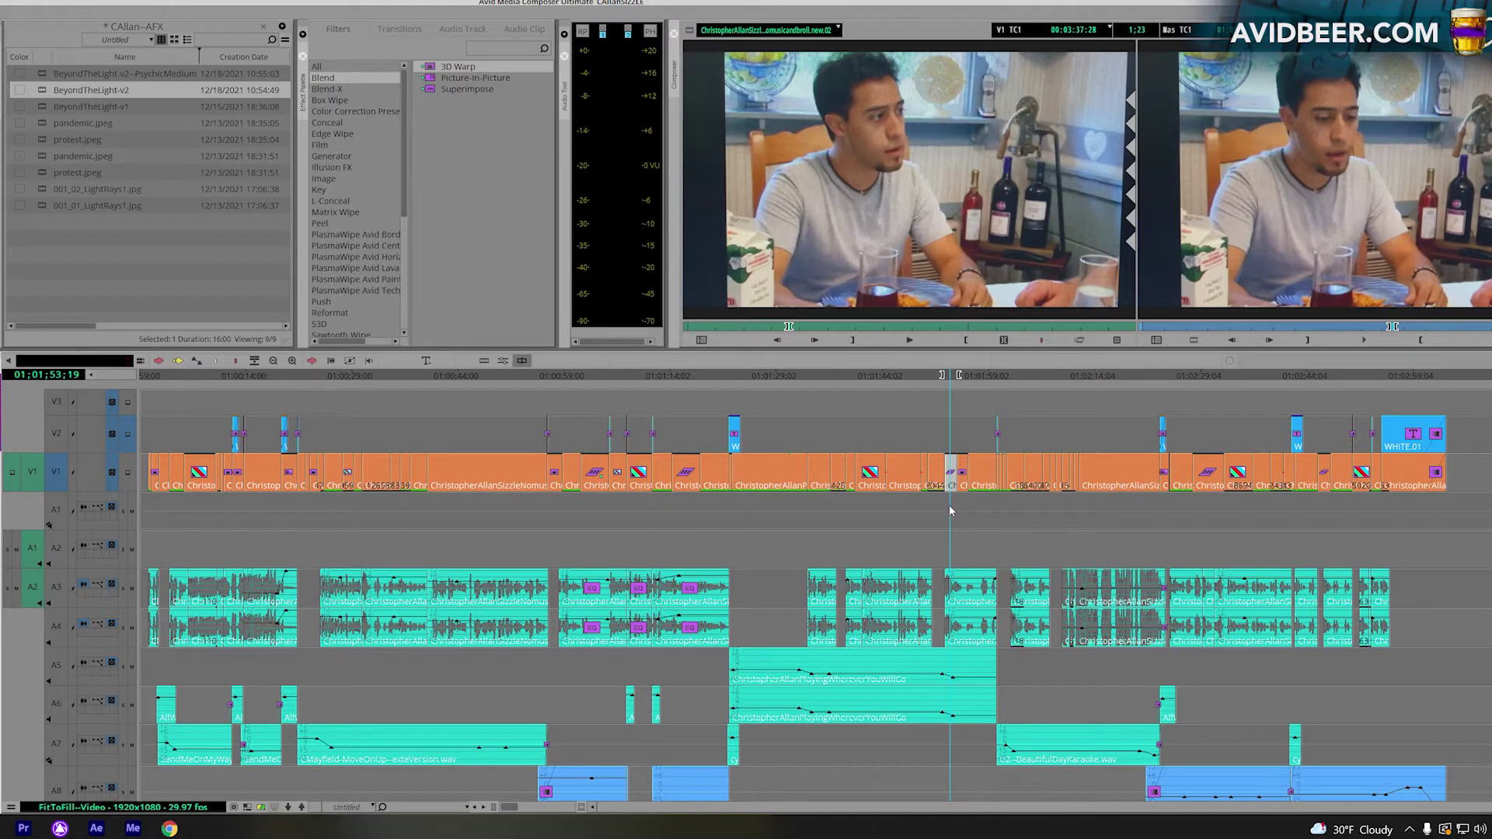
left_click(1079, 339)
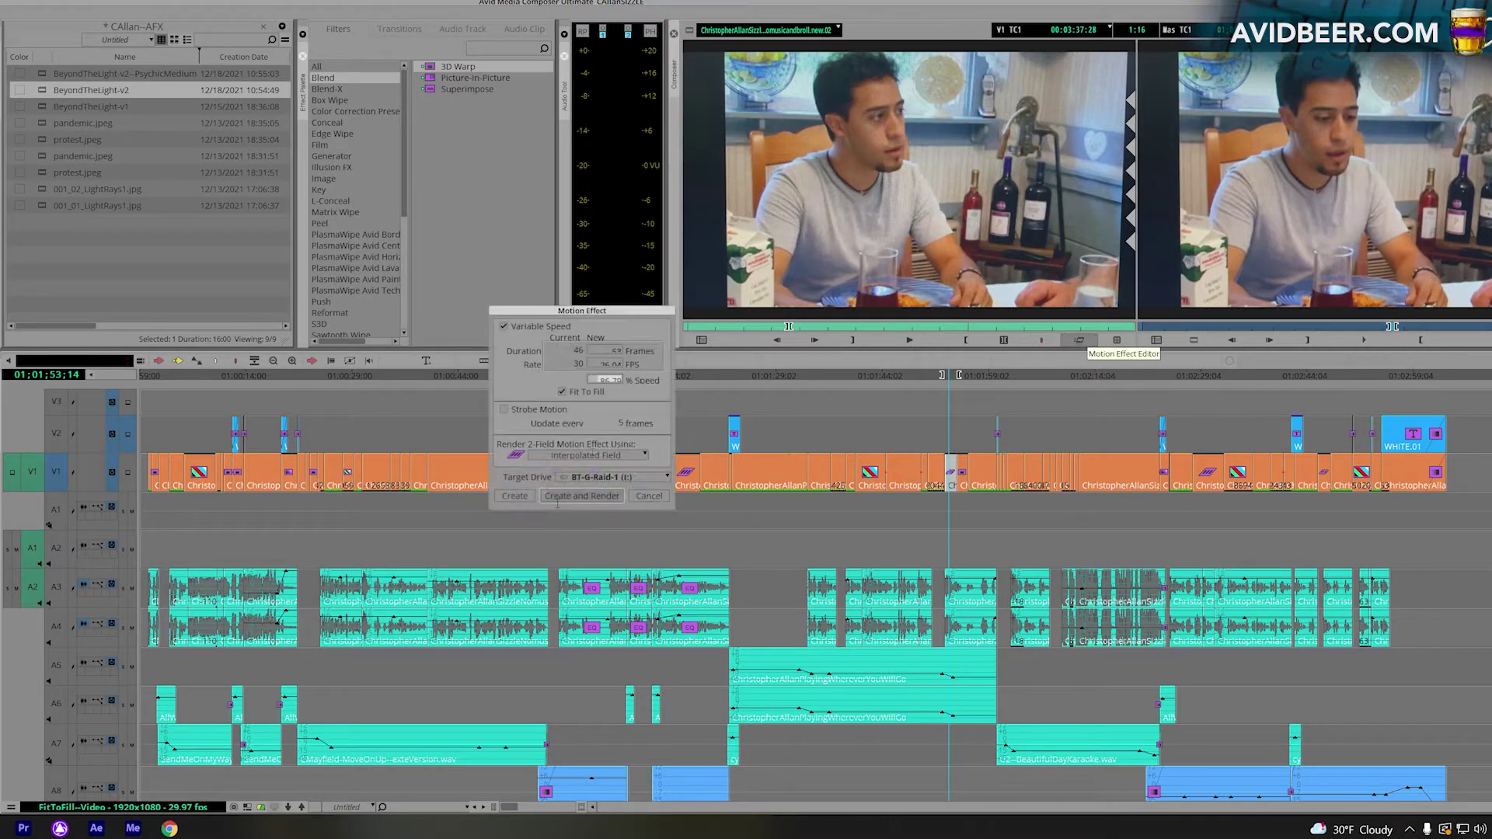
Toggle Fit To Fill to preview 53 frames at 86.79% speed, then cancel the dialog.
left_click_drag(612, 315, 926, 284)
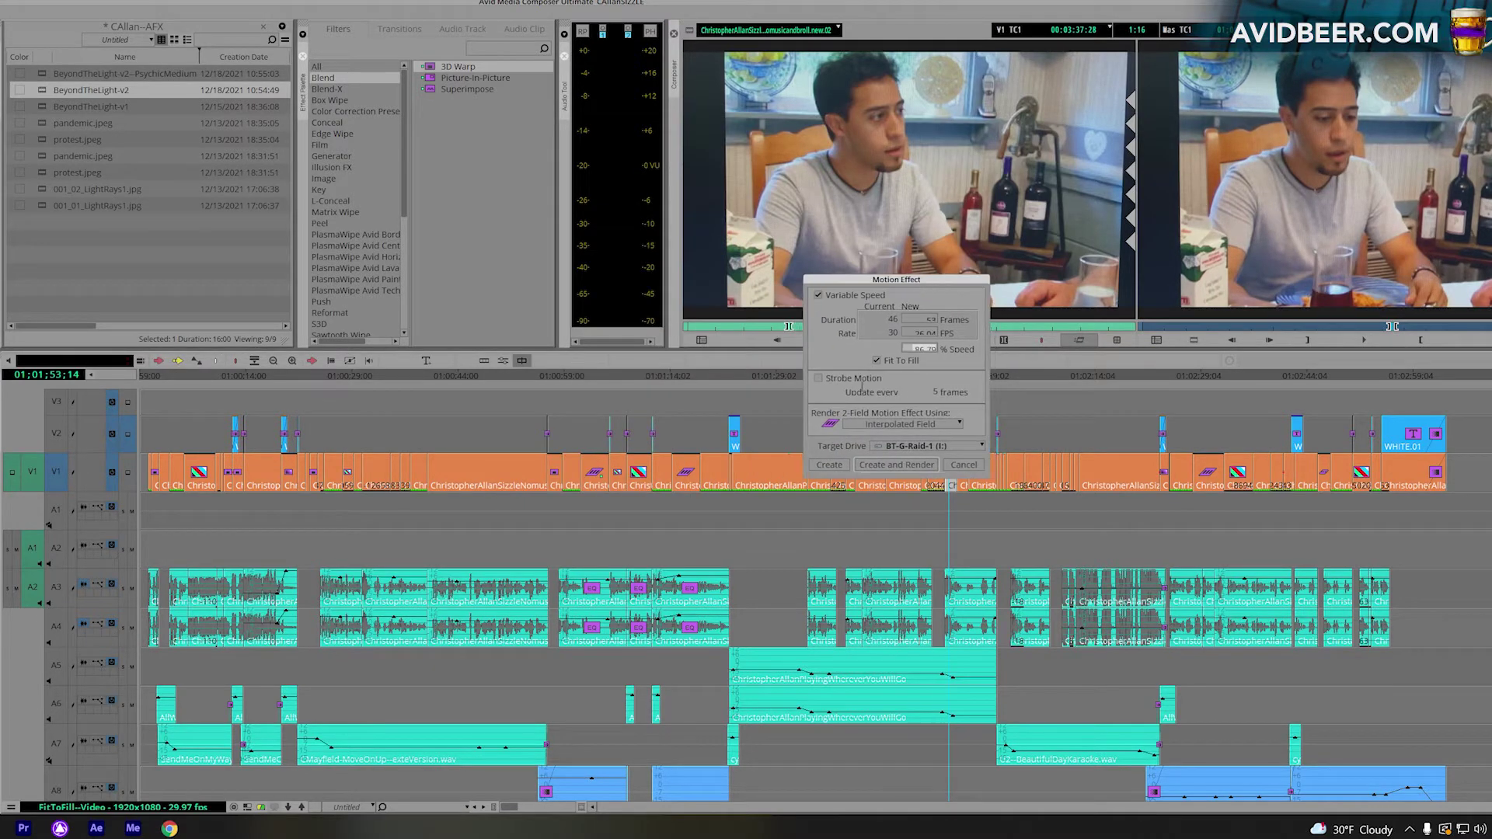
left_click(877, 360)
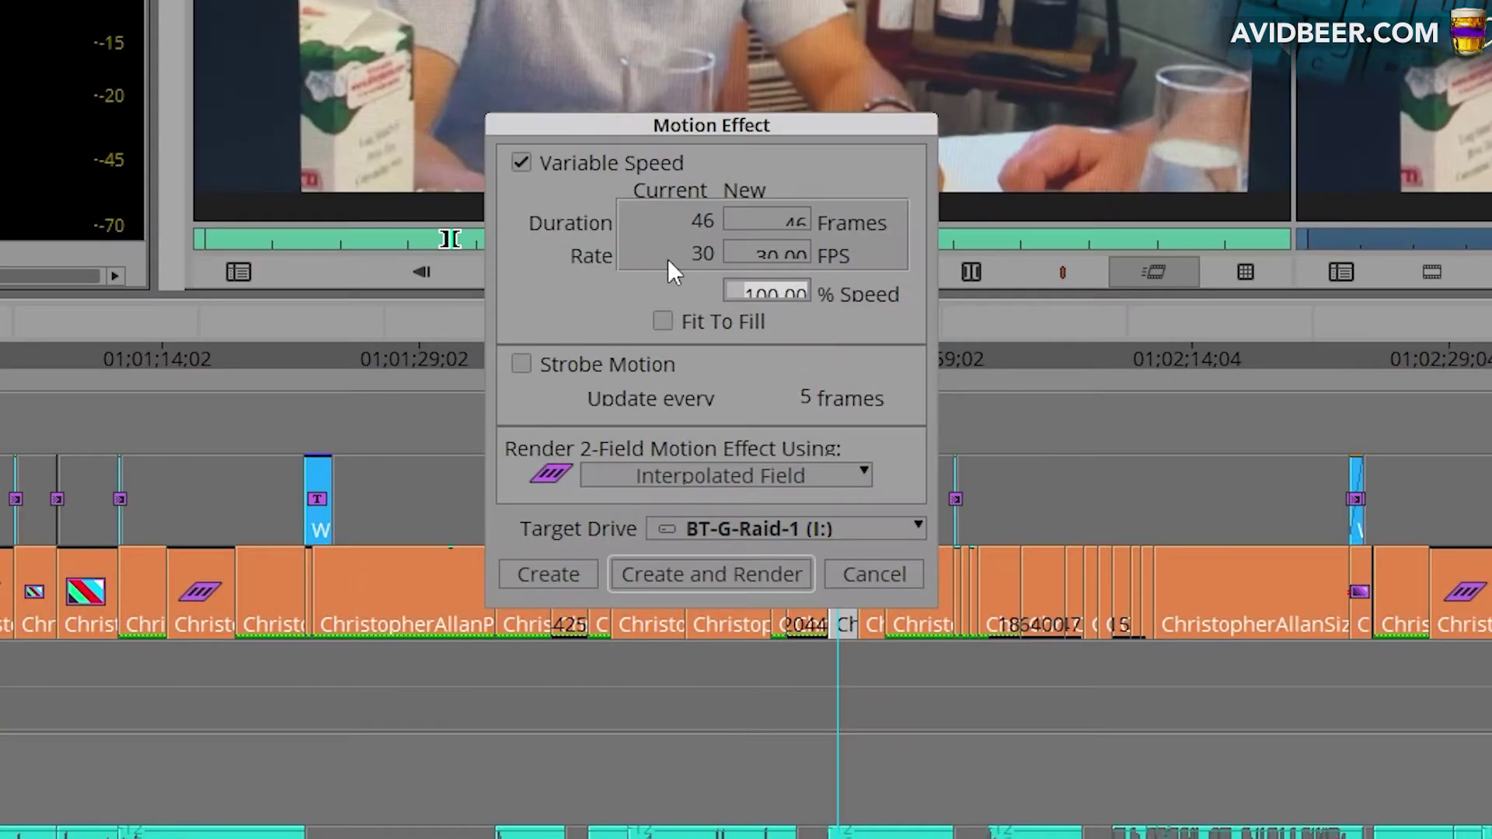
left_click(662, 320)
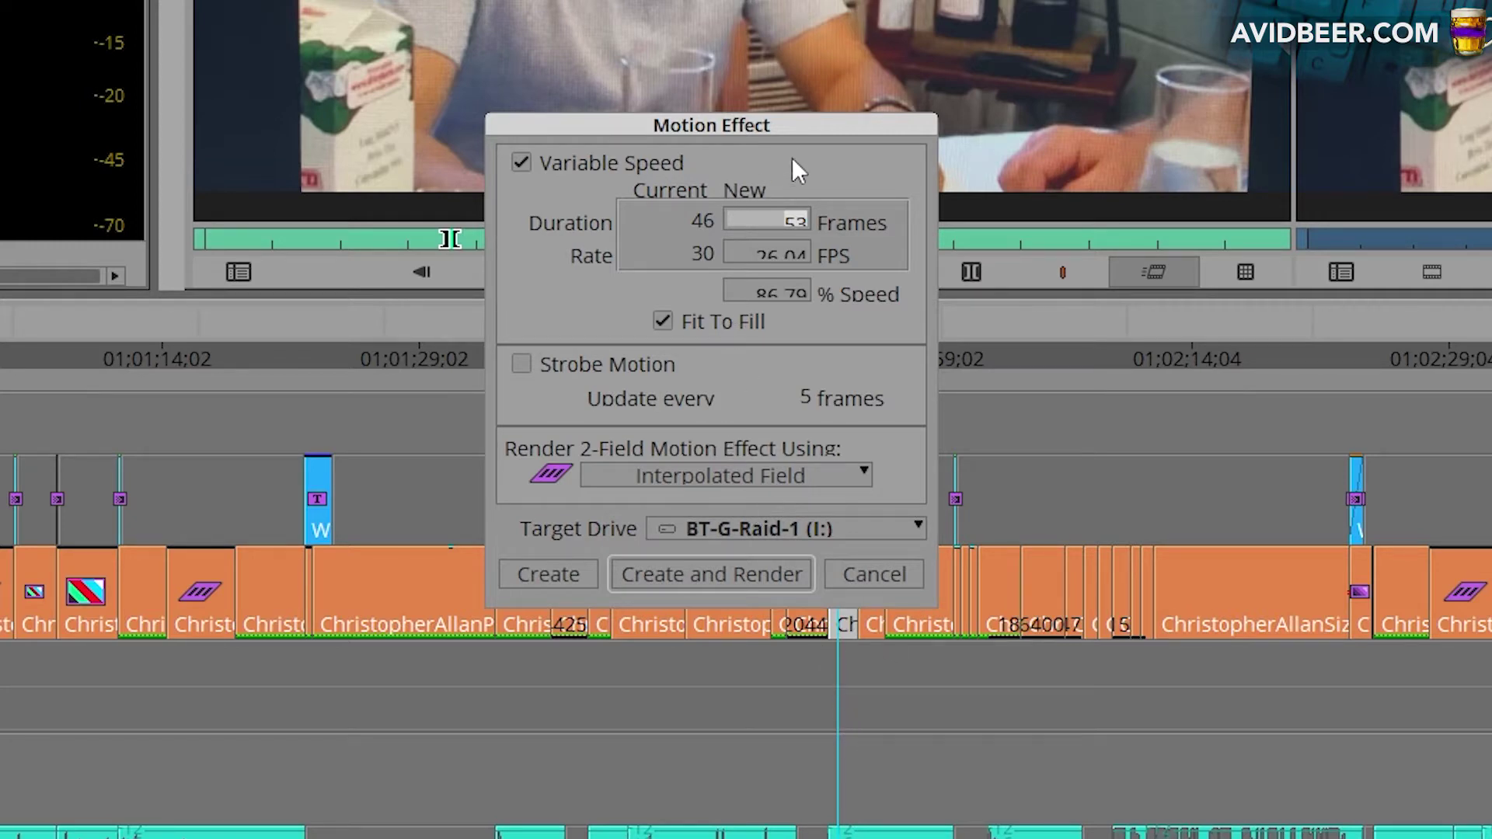
left_click_drag(768, 124, 377, 118)
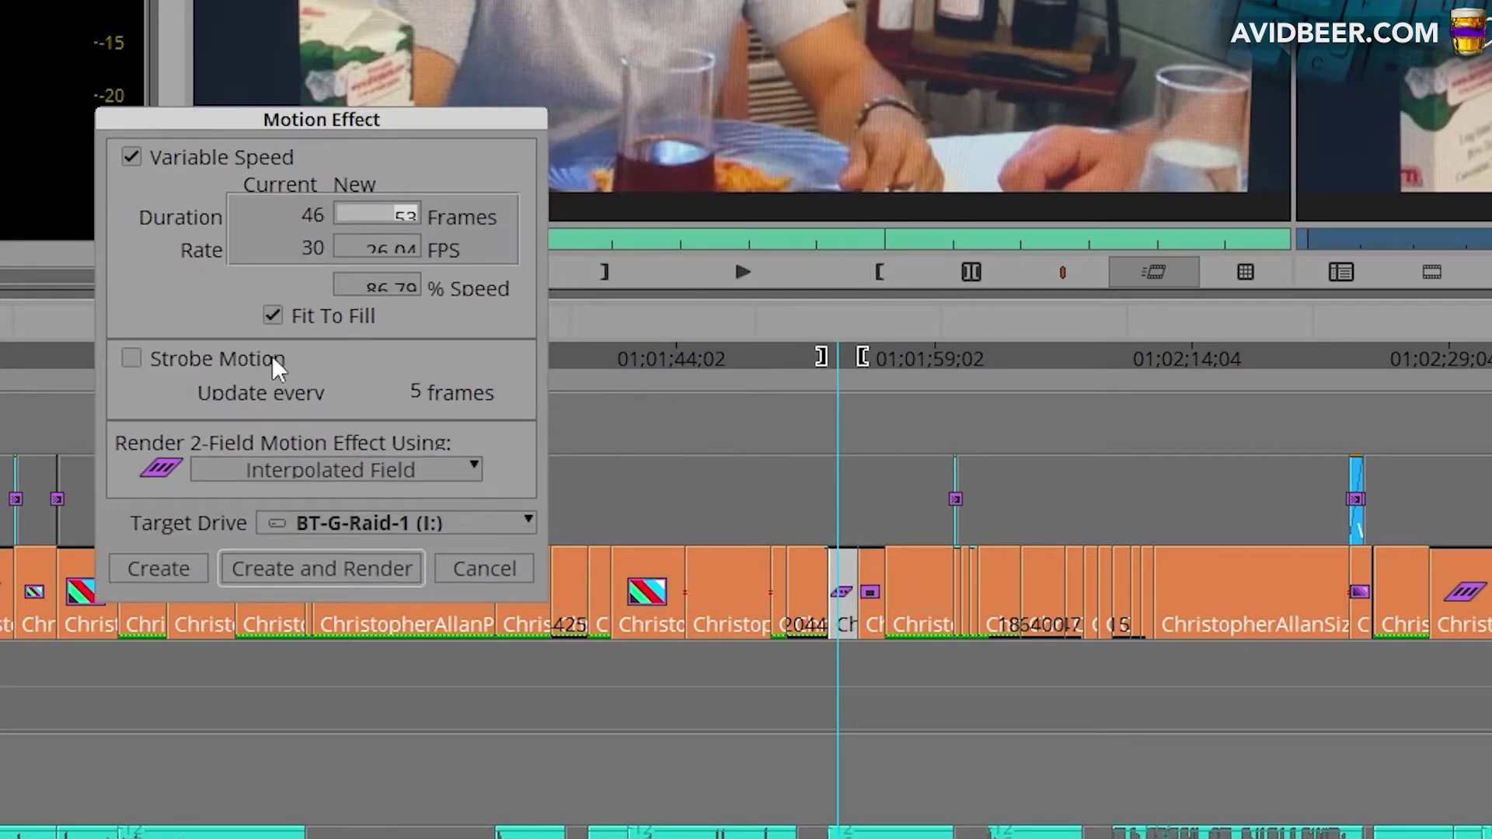
left_click(449, 572)
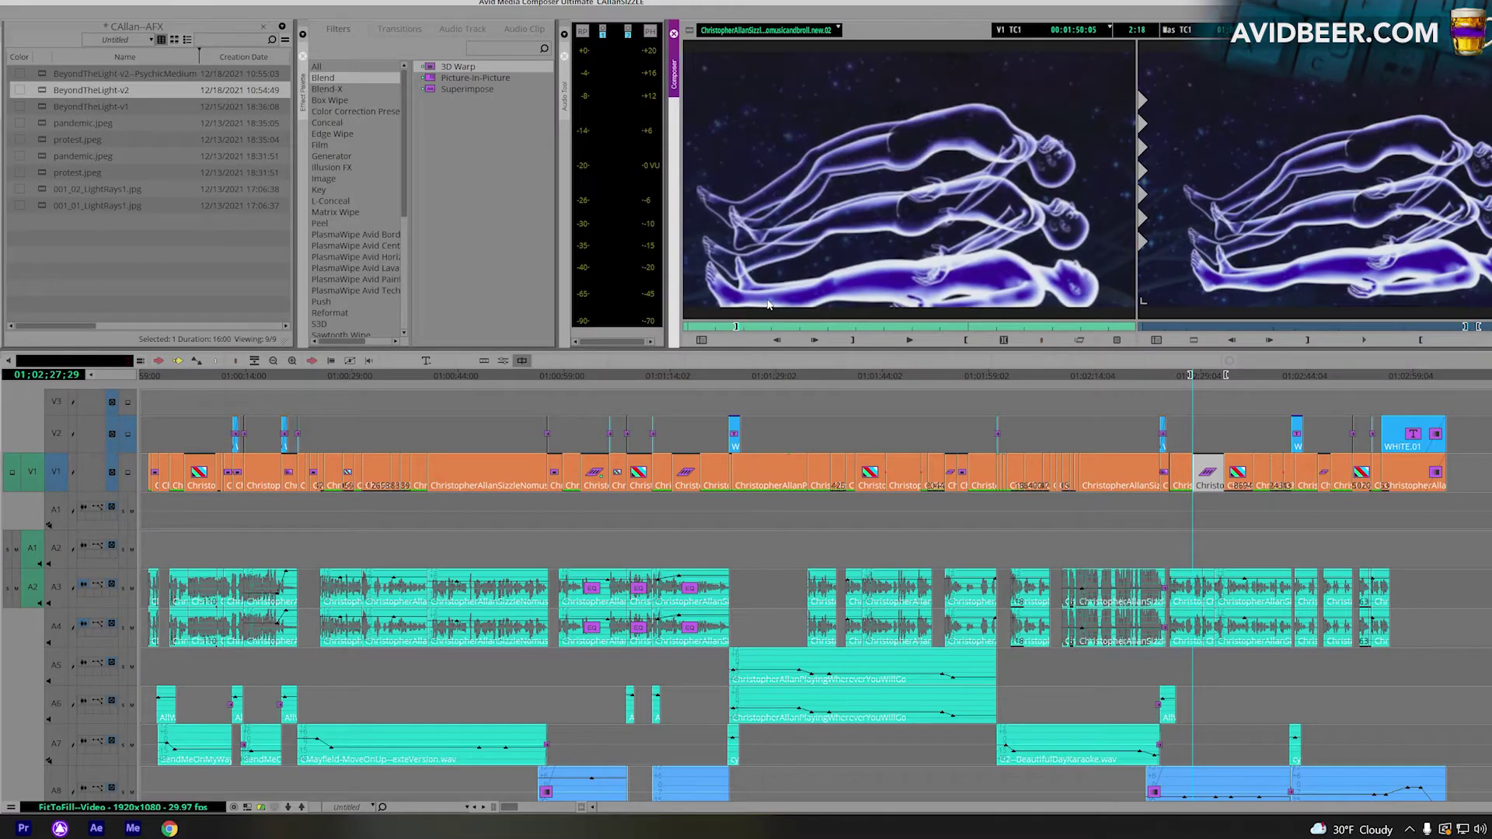
Mark the figures shot's source OUT at 00:01:50:06 and set Fit To Fill to 134 frames, 58.96% speed.
key("Left")
key("o")
left_click(1228, 123)
key("space")
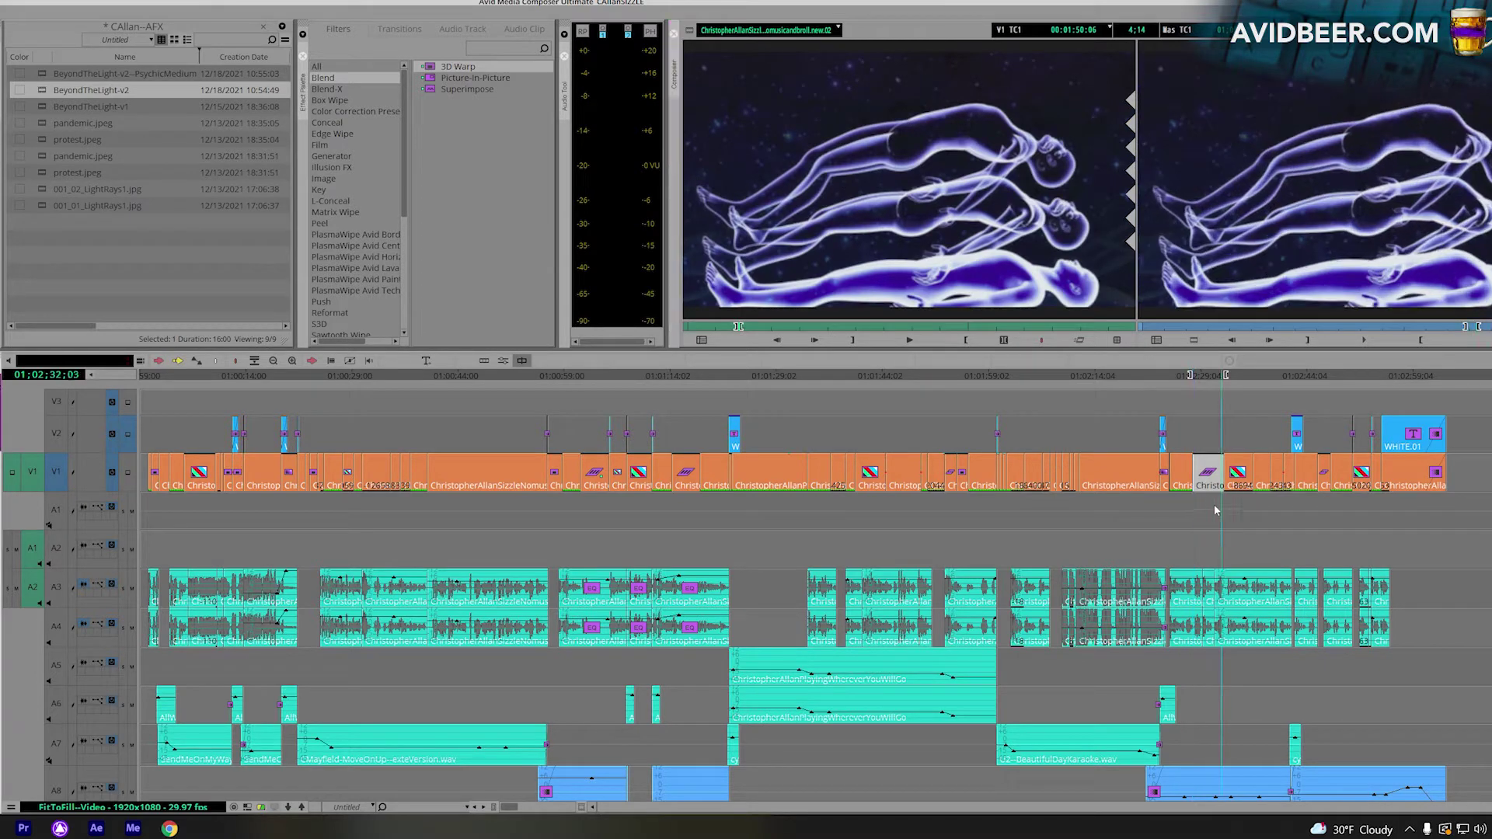
left_click(773, 315)
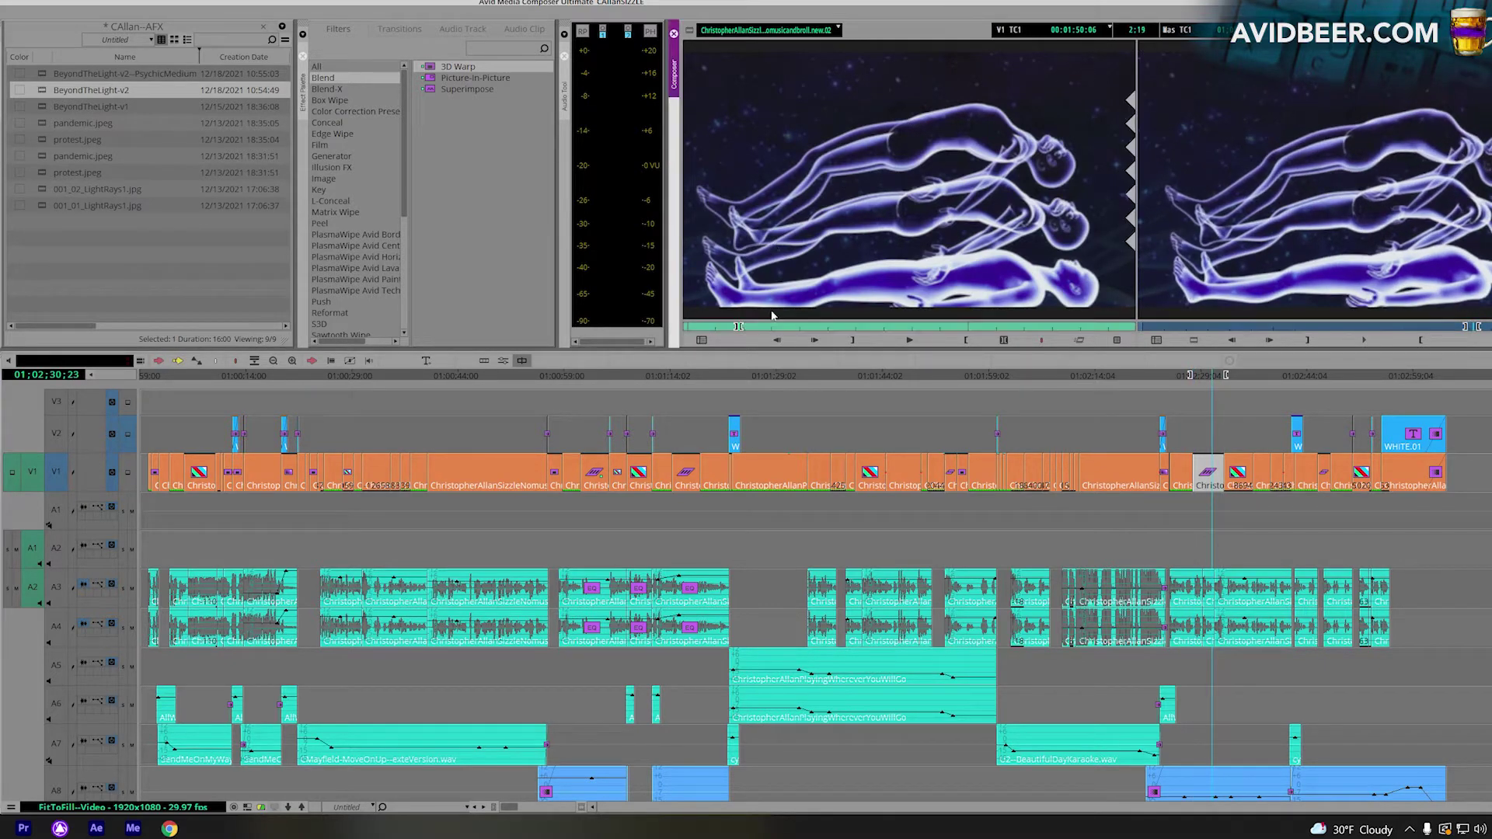
left_click(1080, 342)
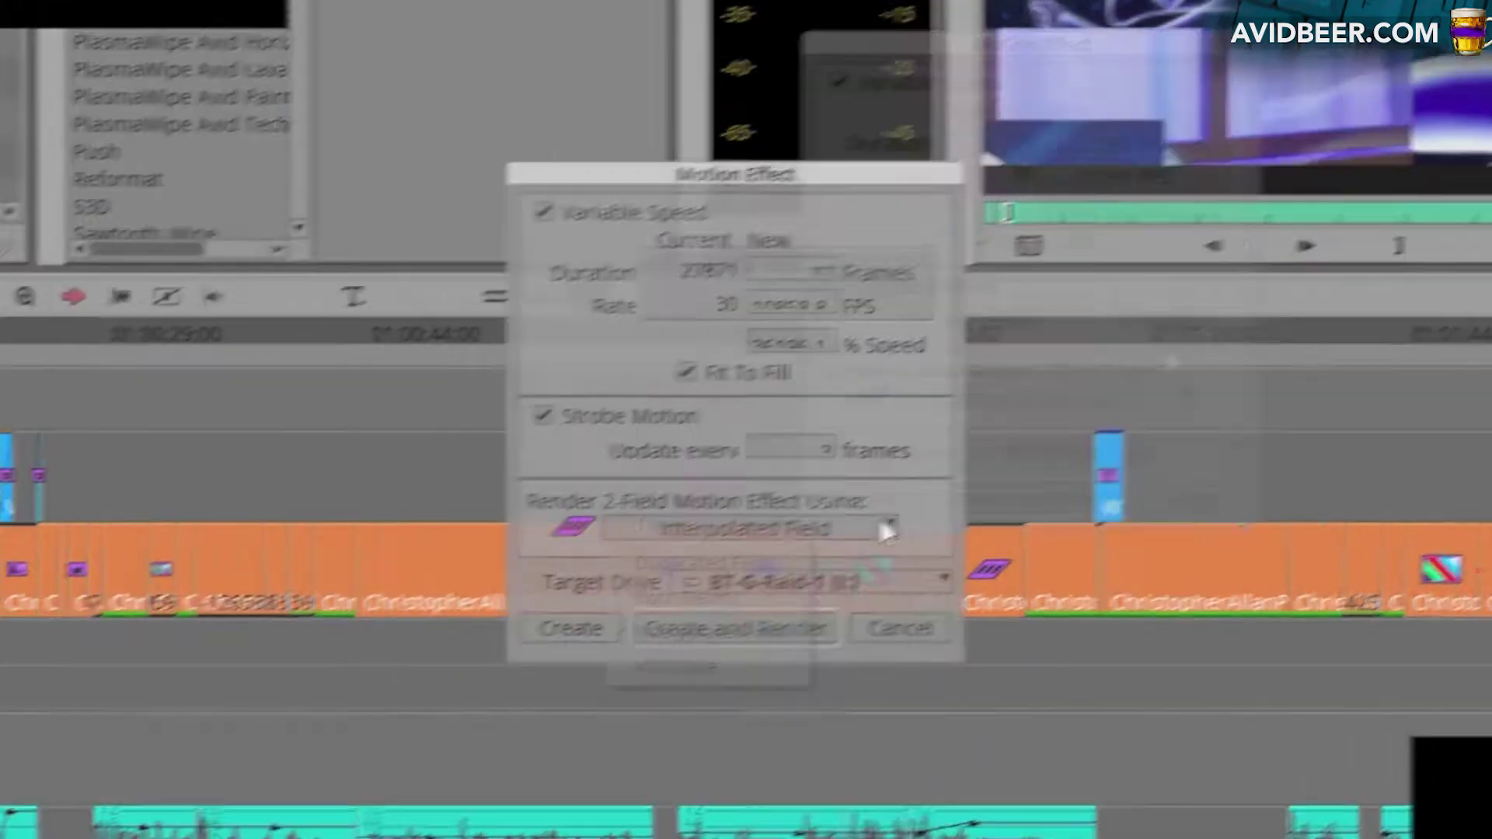
left_click(886, 528)
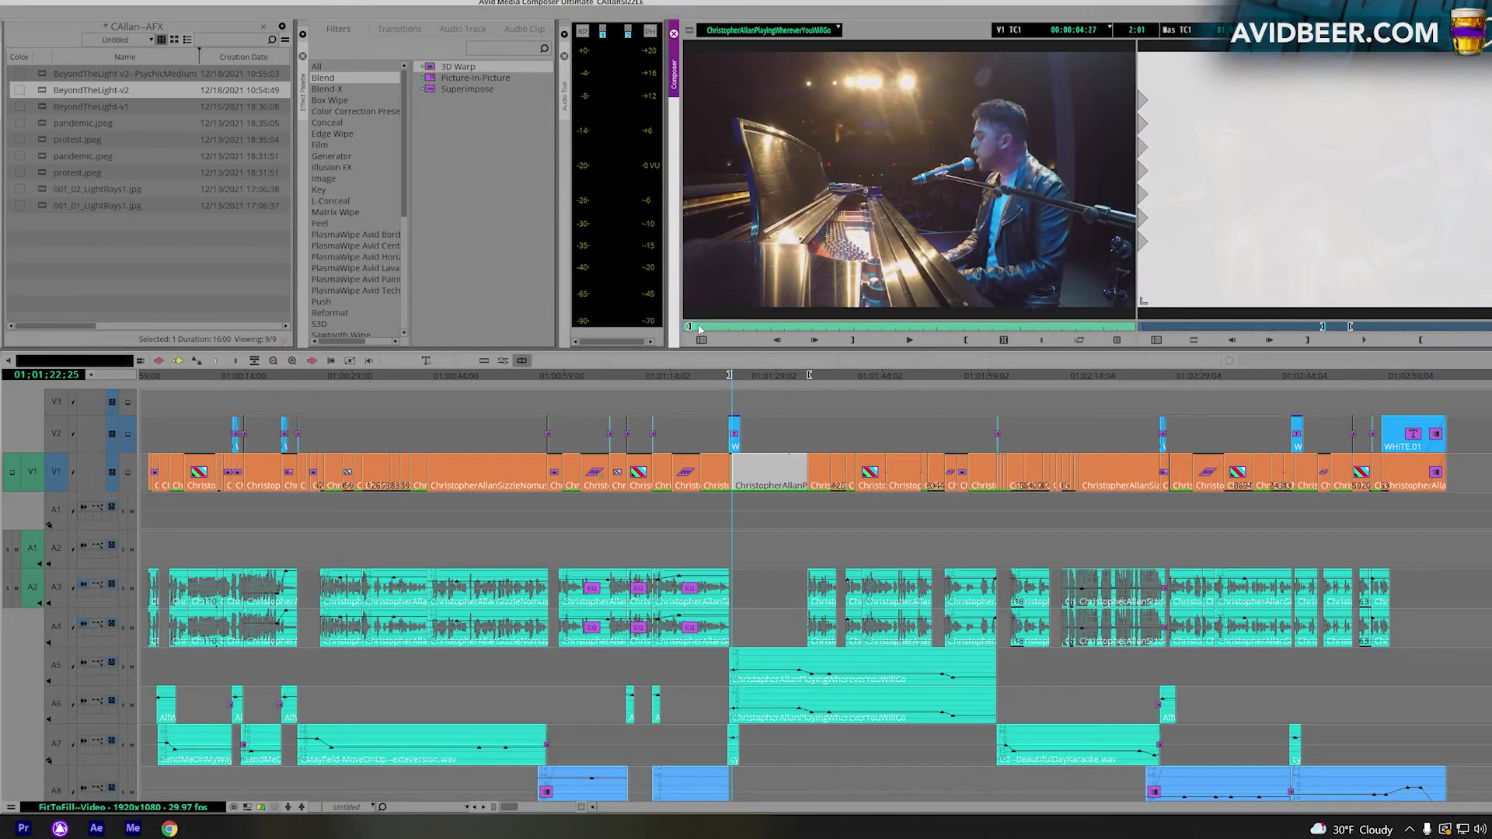
Change the piano shot's strobe motion to update every 5 frames at 55% speed over 165 frames.
left_click(1080, 343)
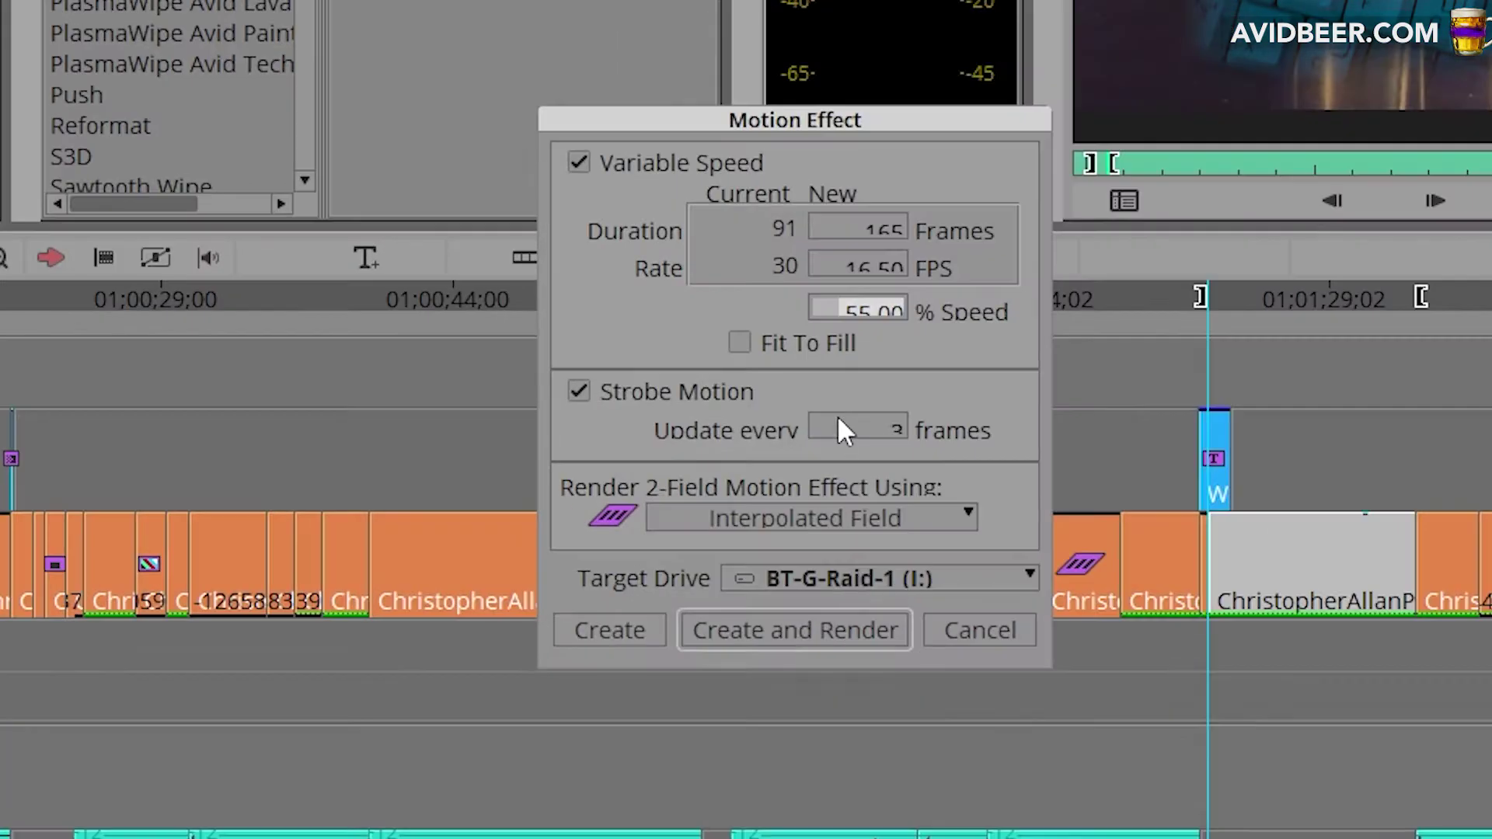
left_click(610, 423)
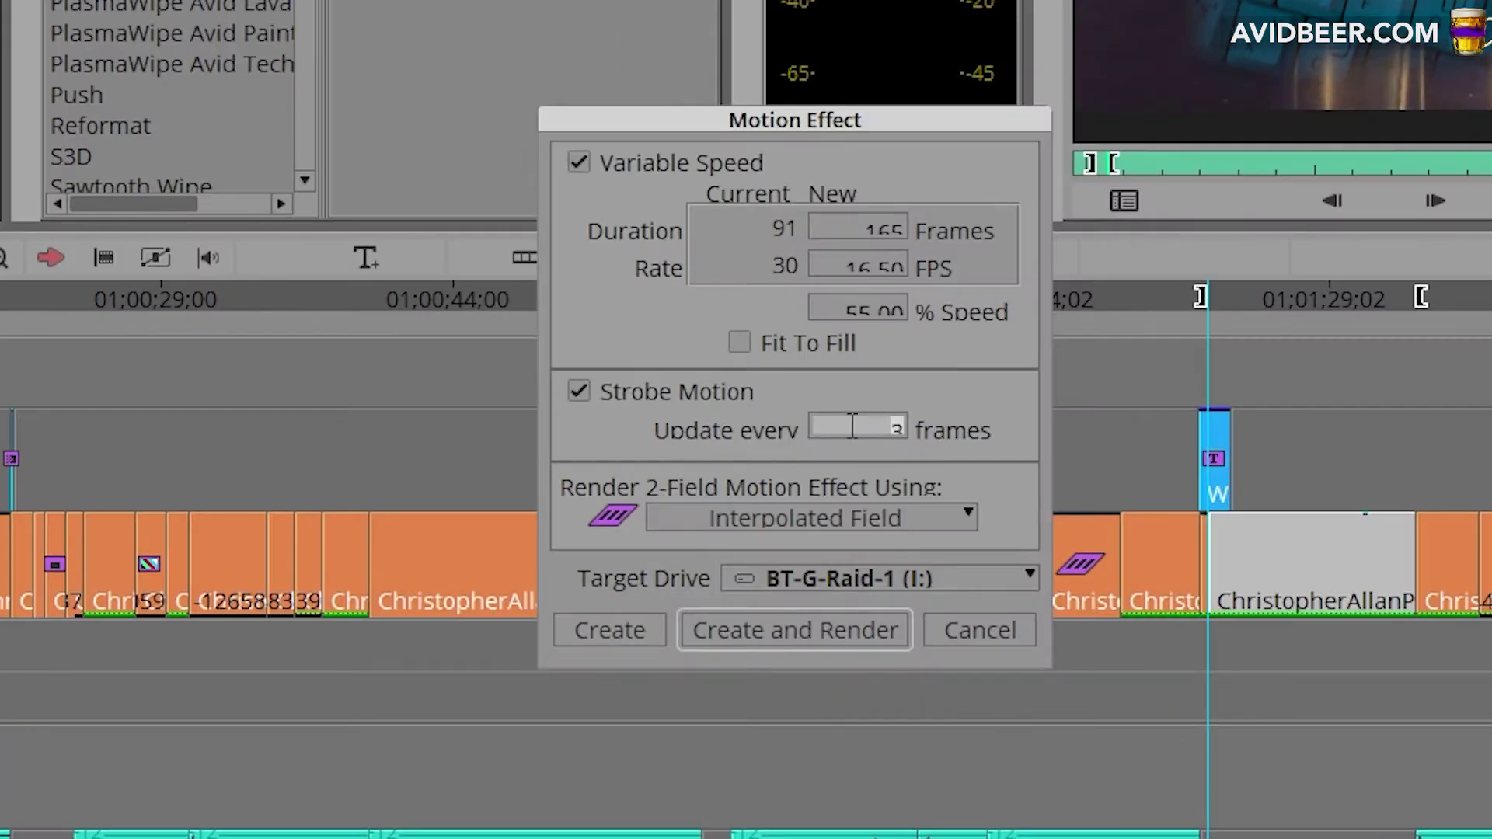
type("5")
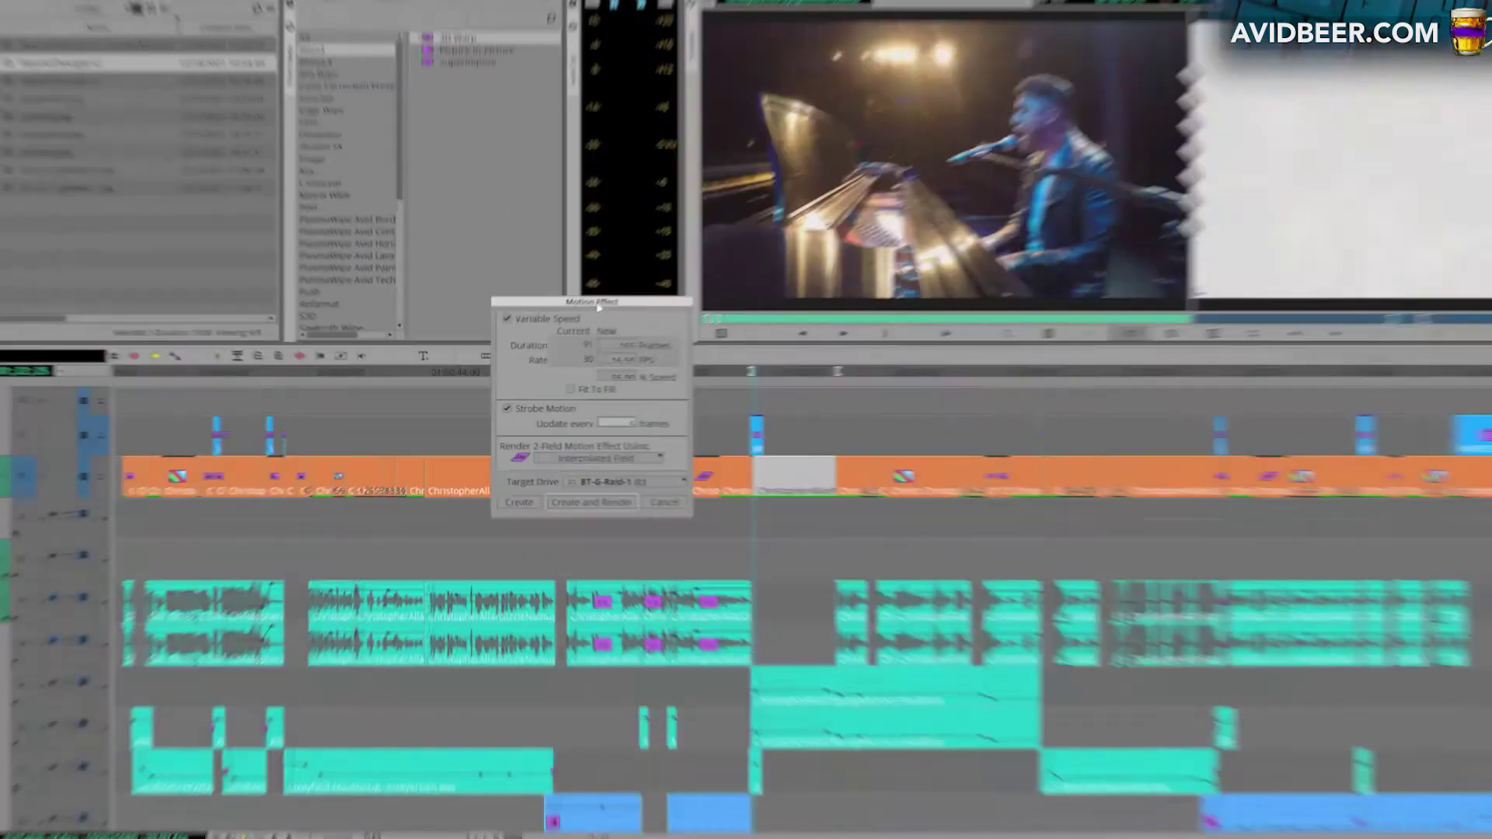
left_click_drag(777, 121, 1360, 1)
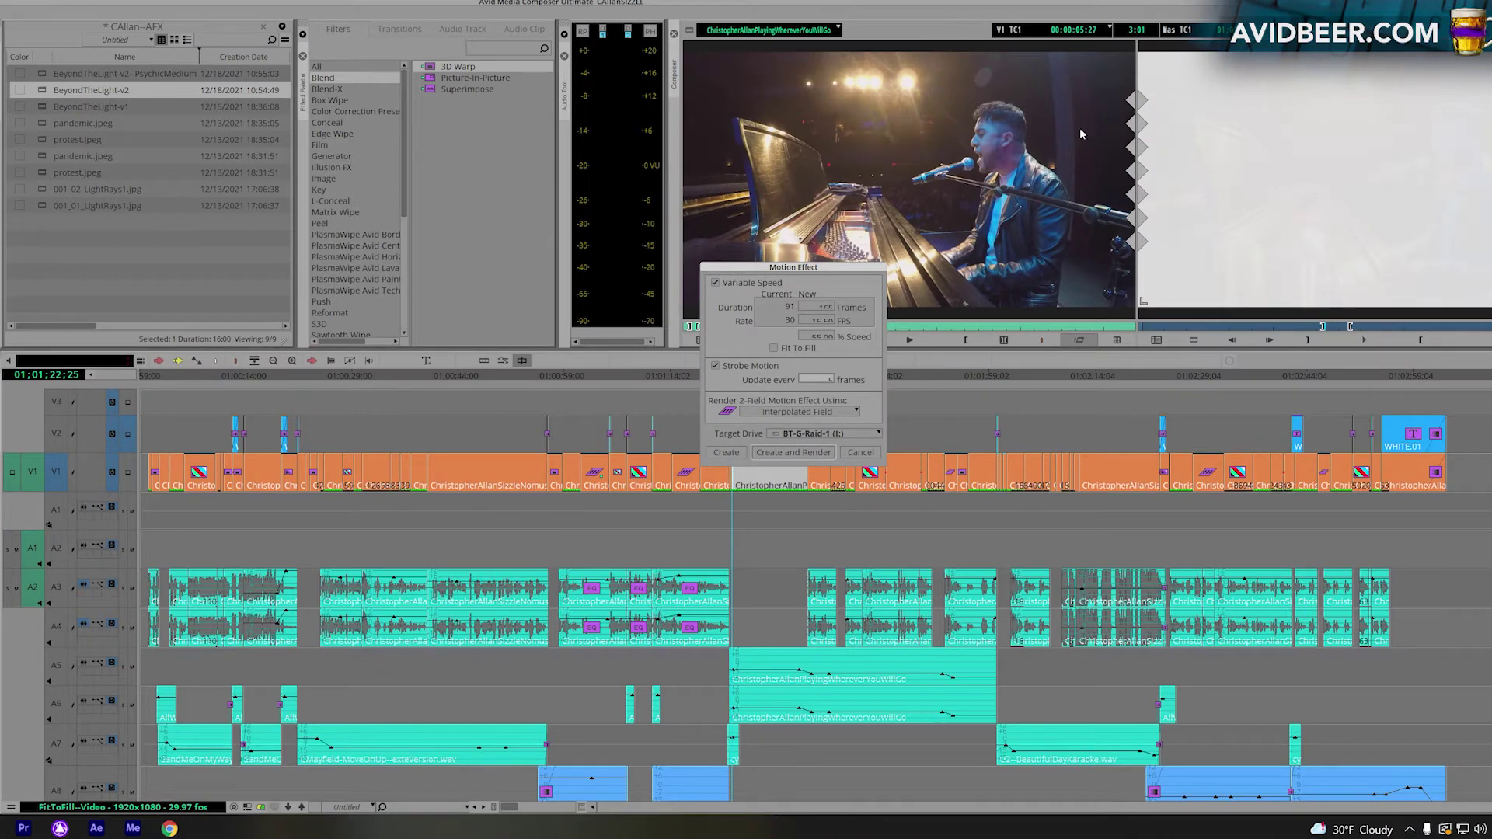
Create the 16.55 FPS Strobe 5 piano clip and play and scrub it for review.
left_click(793, 452)
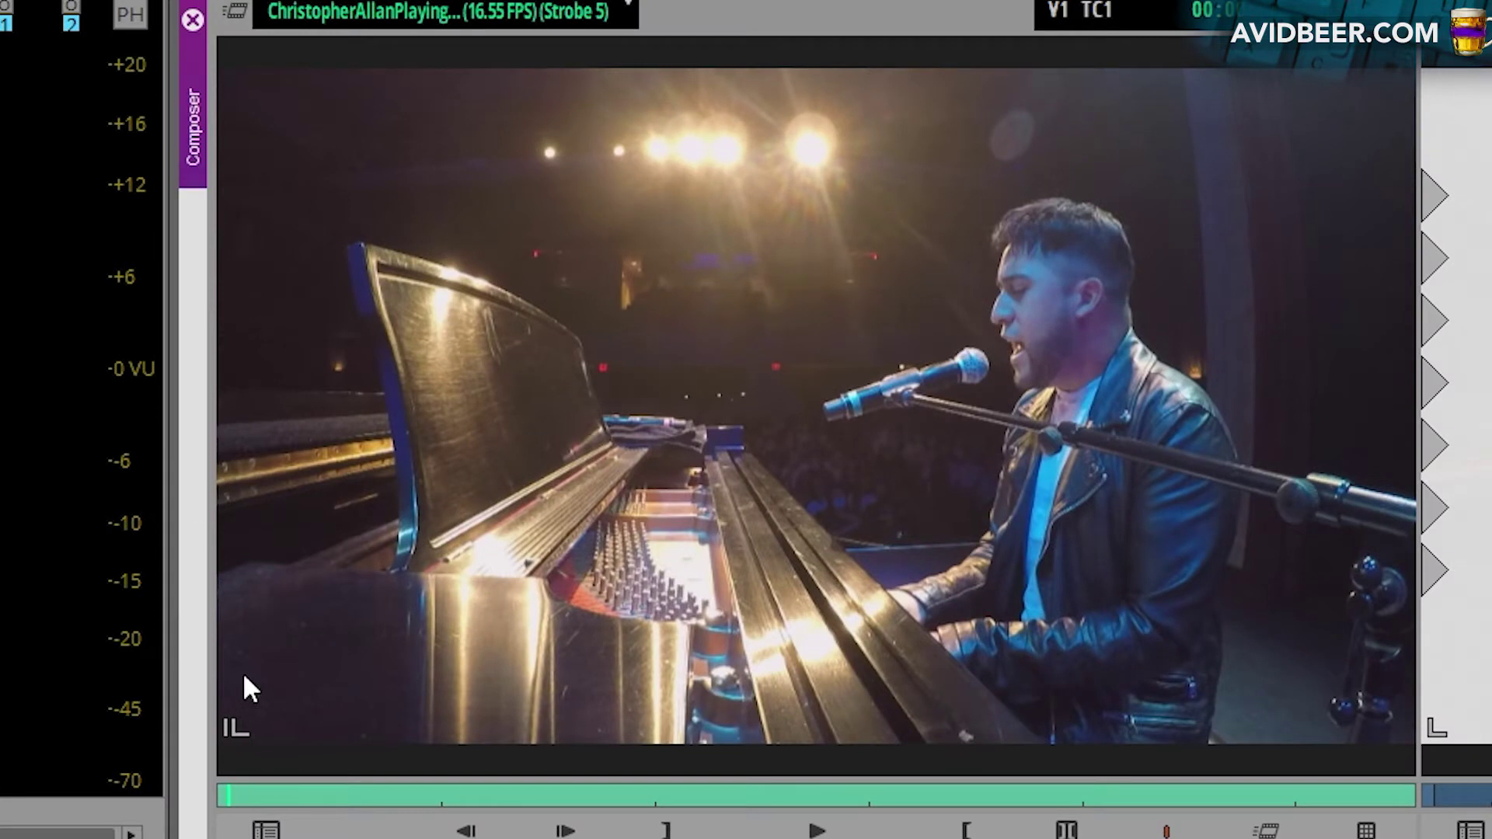
key("space")
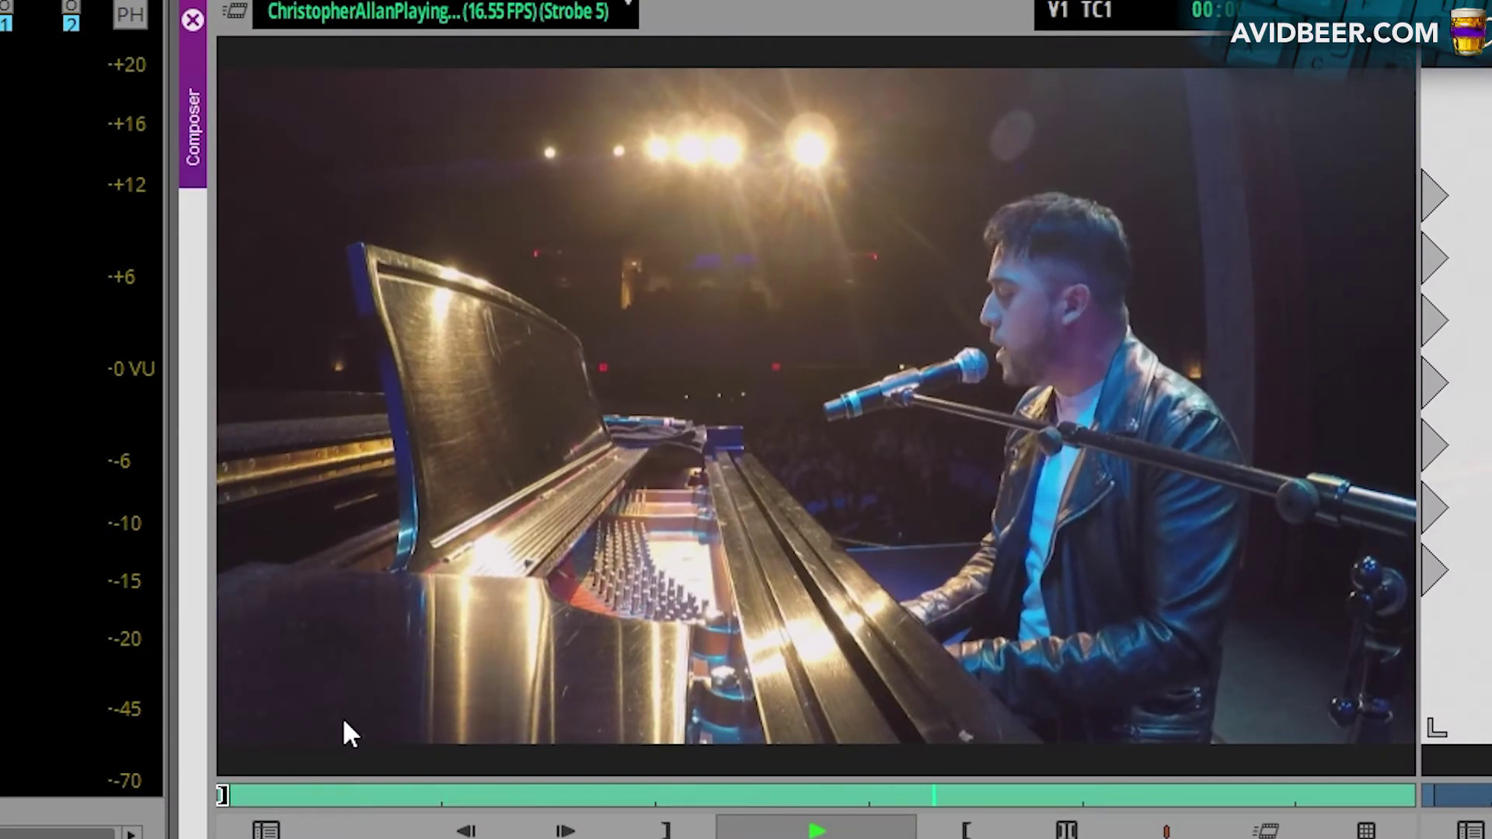
mouse_move(808, 789)
left_mouse_down()
mouse_move(281, 795)
mouse_move(805, 781)
mouse_move(1213, 793)
mouse_move(252, 835)
left_mouse_up()
key("space")
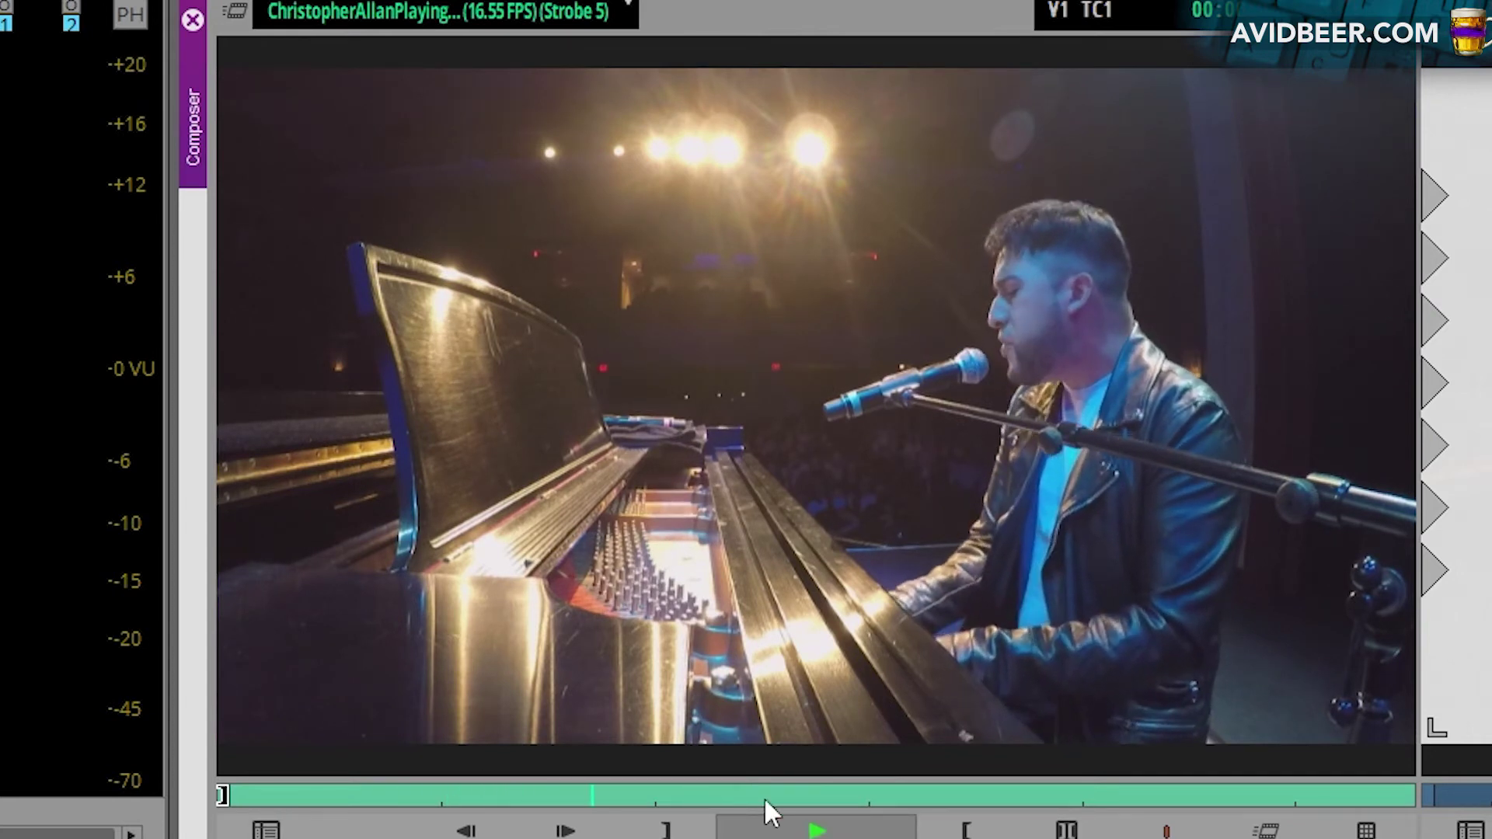
key("space")
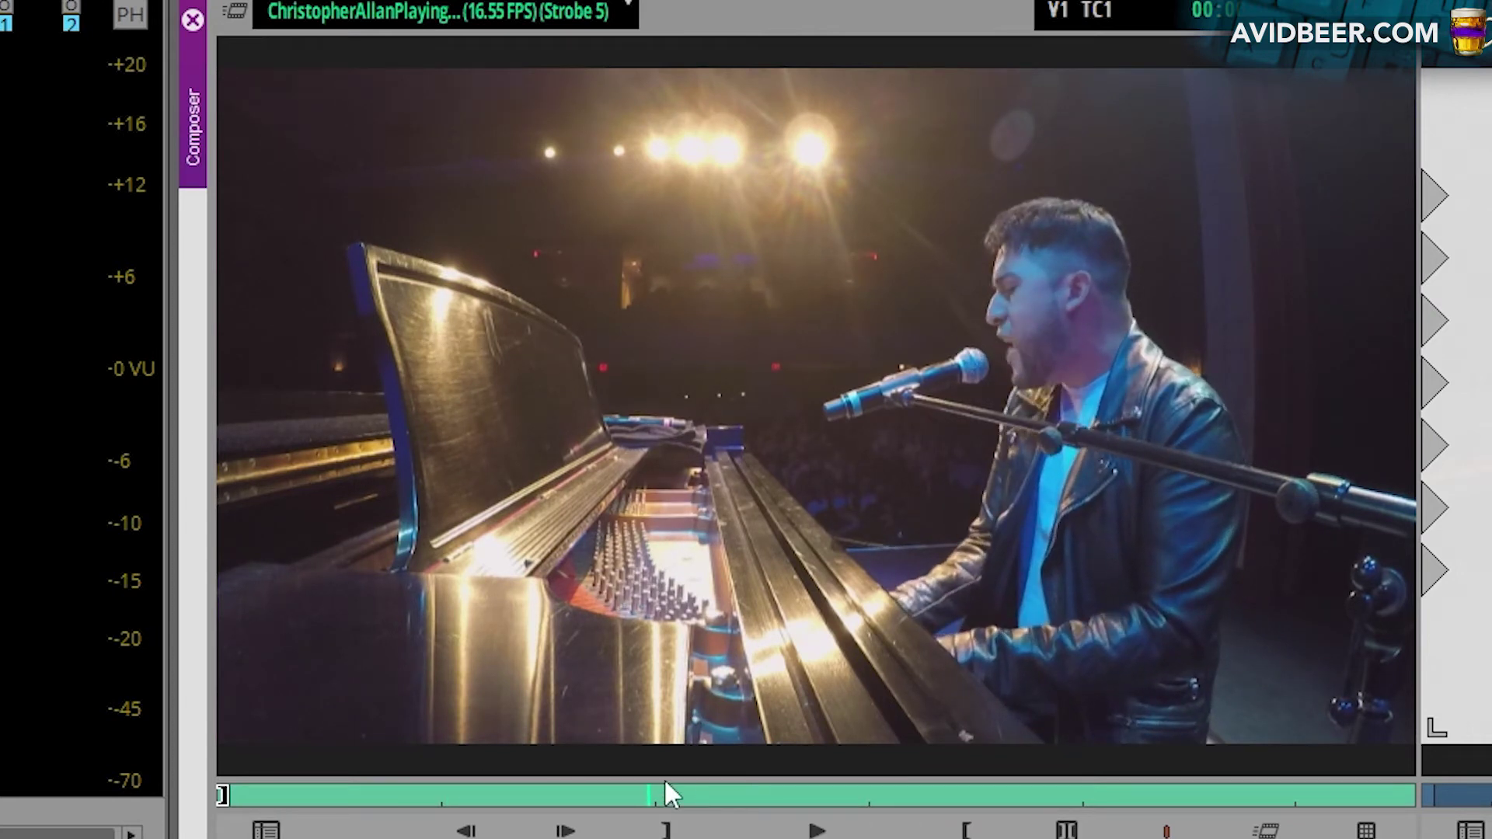
left_click_drag(917, 789, 1325, 785)
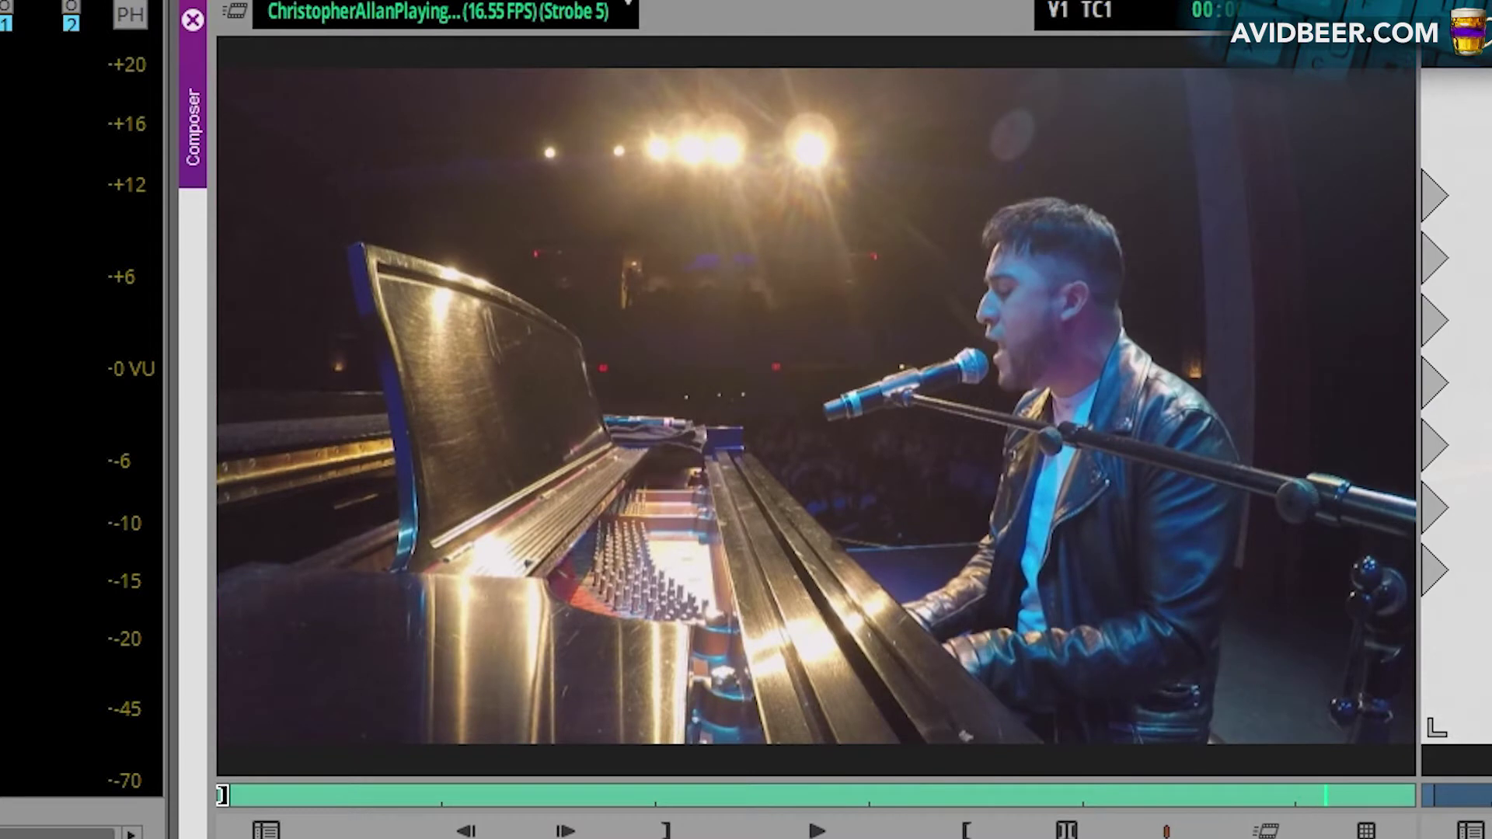
left_click_drag(1321, 838, 1469, 838)
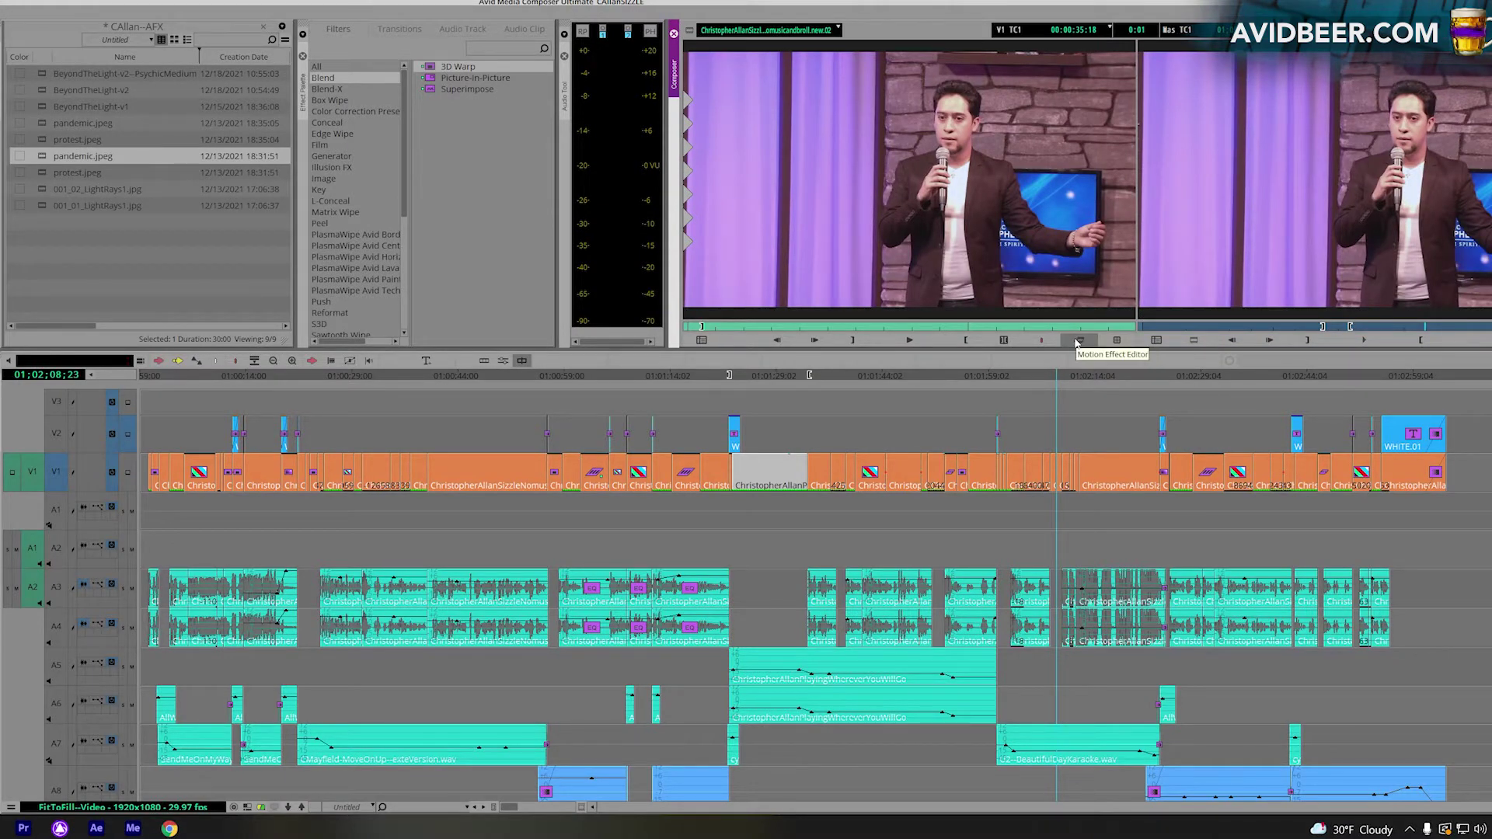
Try 25% speed without strobe, cancel it, and load BeyondTheLight-v2 into the source monitor.
key("ctrl+3")
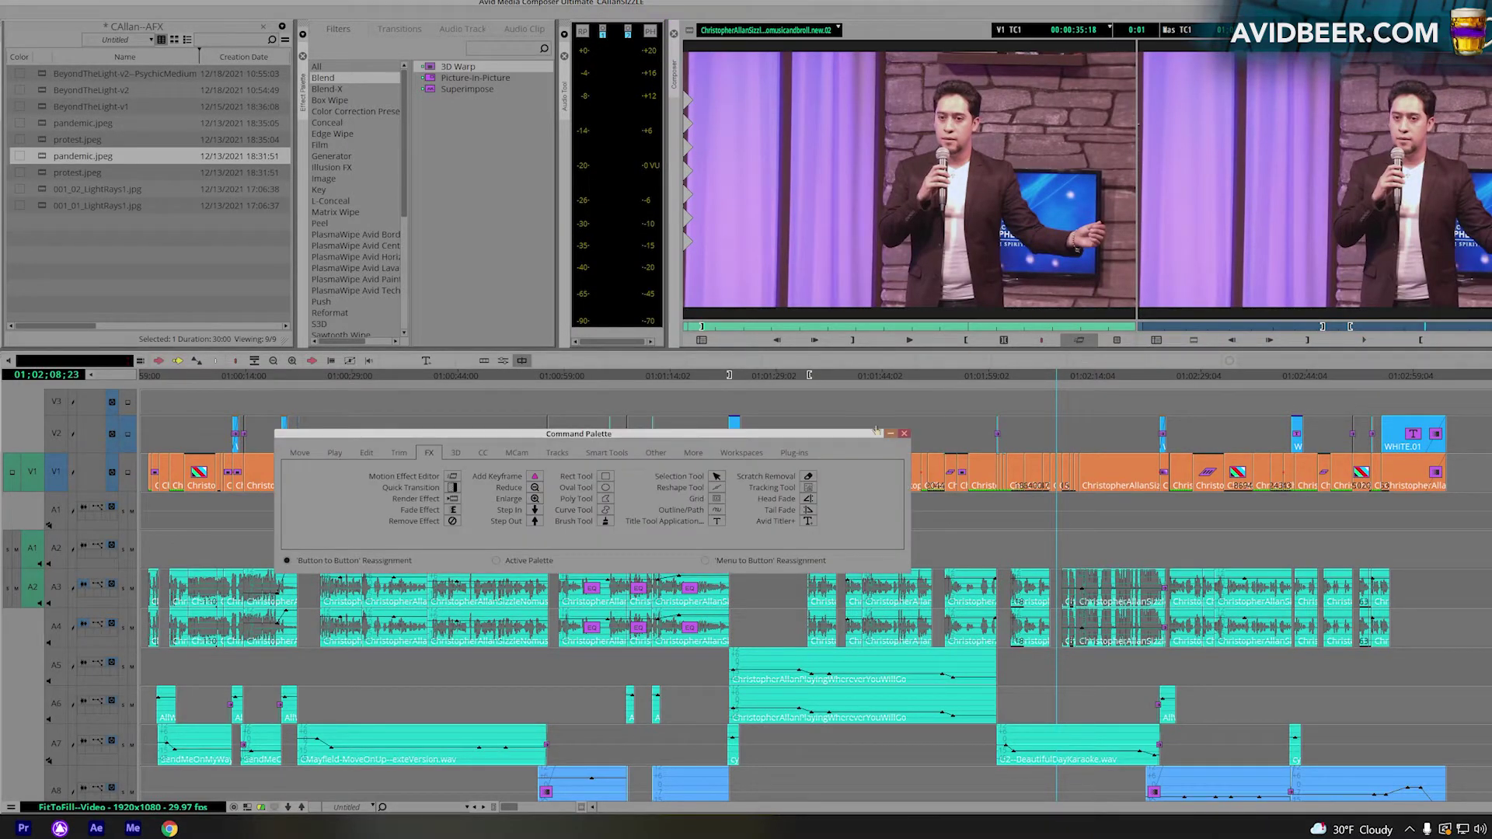
left_click(903, 433)
left_click(886, 330)
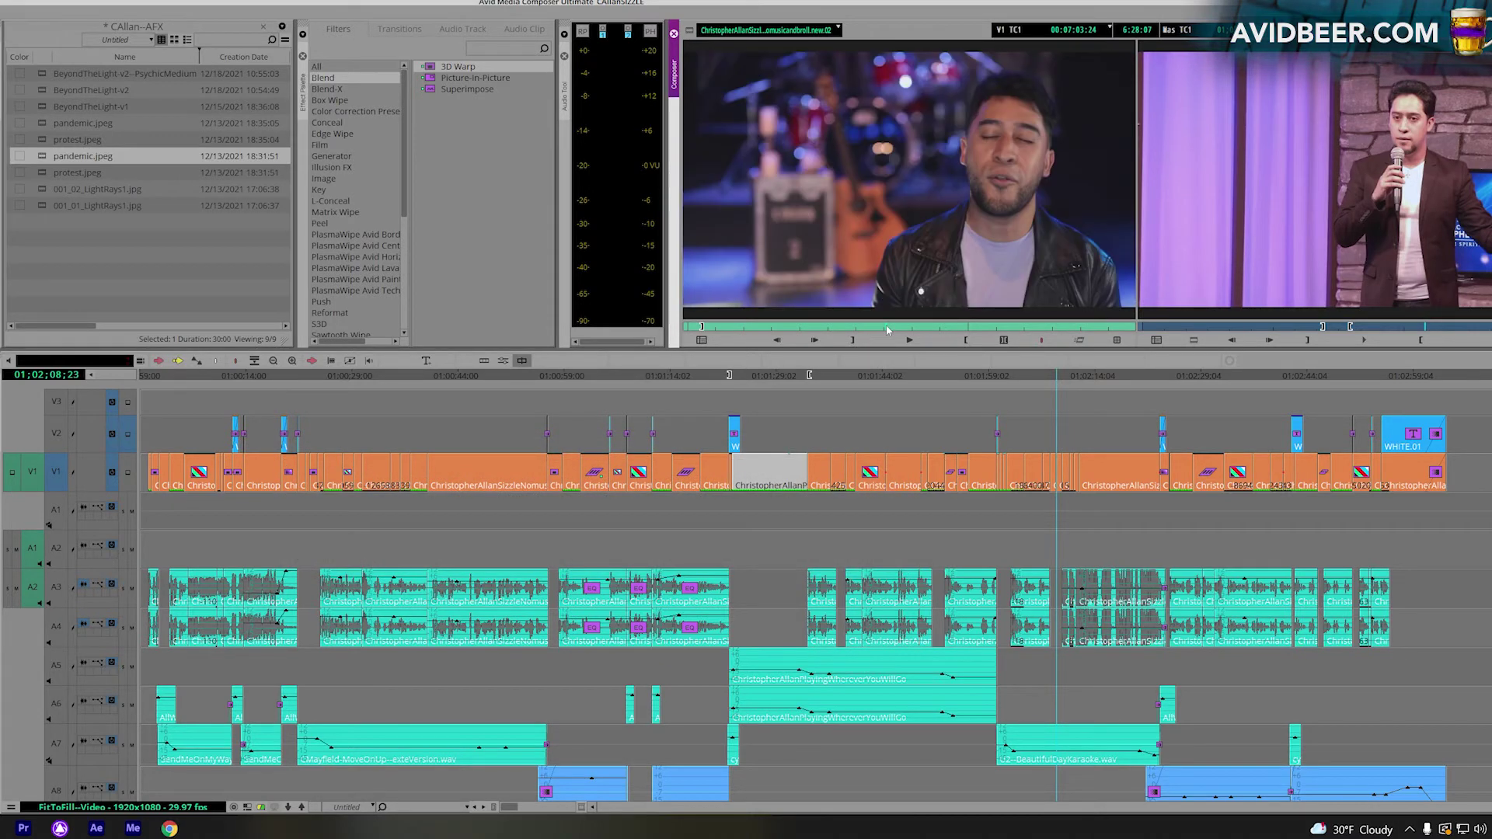
left_click_drag(888, 330, 901, 330)
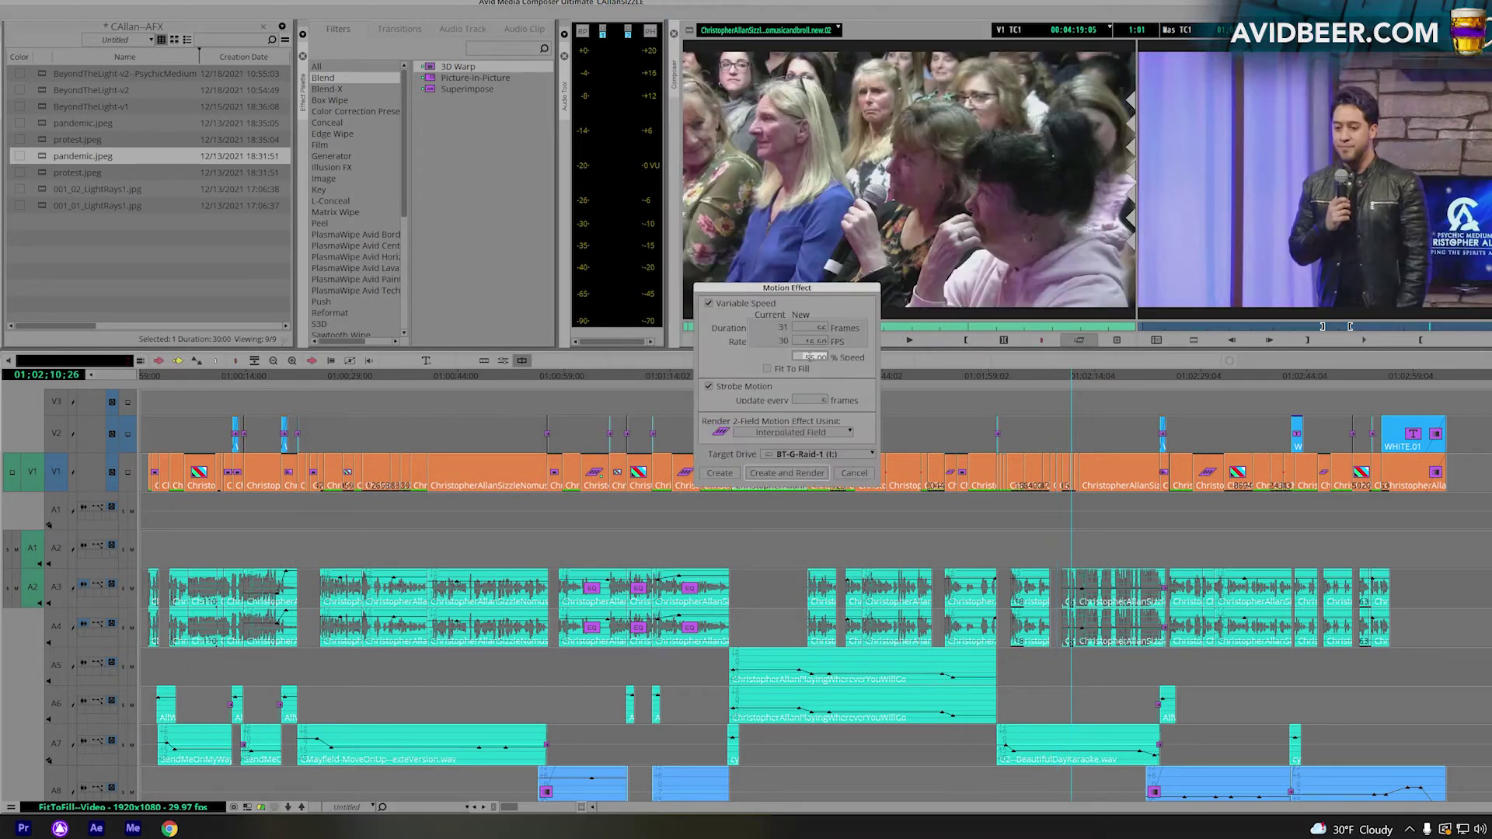
type("25")
left_click(708, 386)
left_click(853, 472)
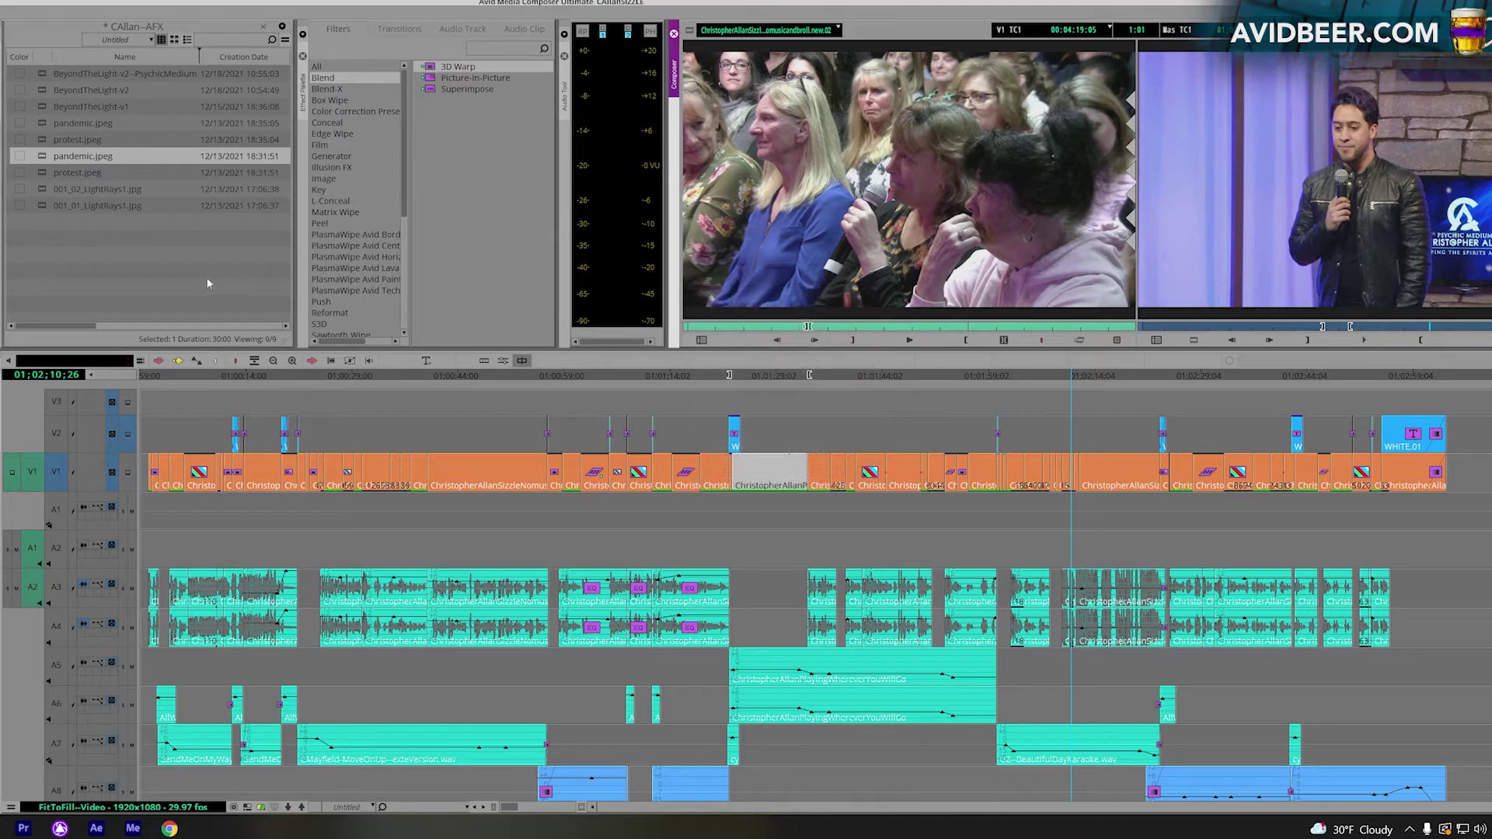
left_click(35, 89)
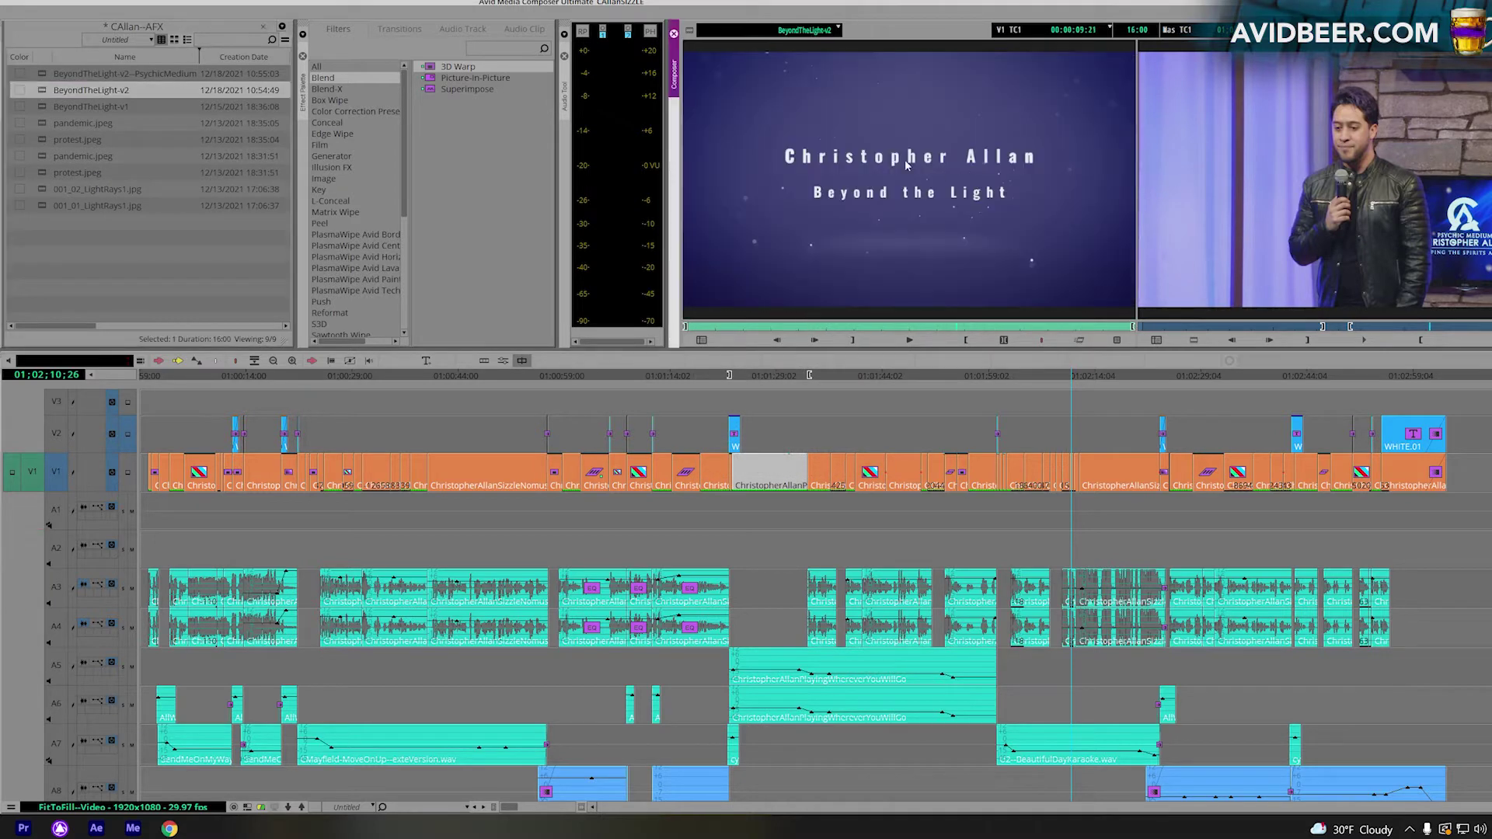
left_click_drag(701, 327, 937, 324)
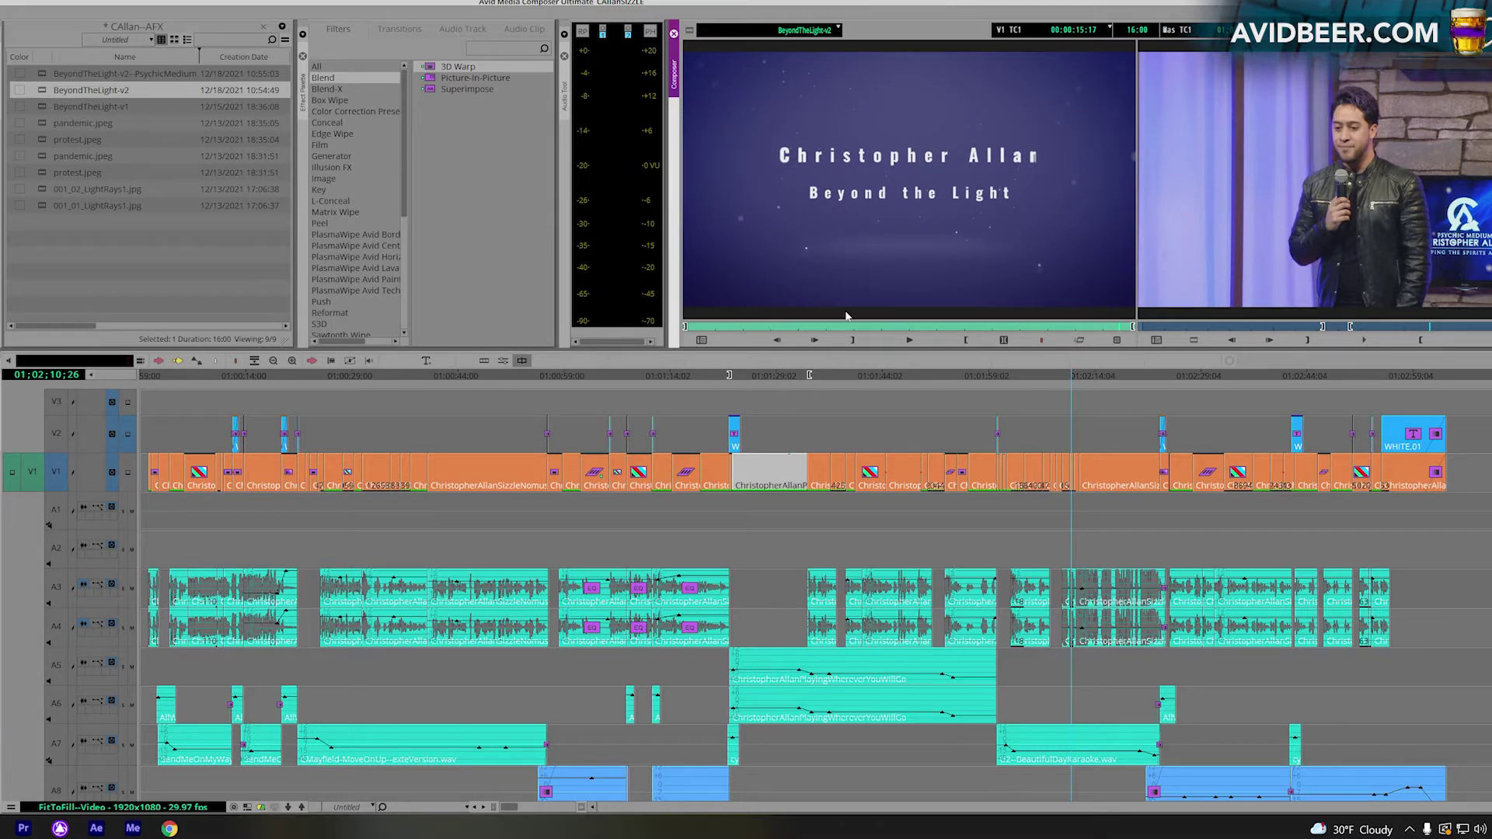
left_click_drag(849, 325, 1039, 324)
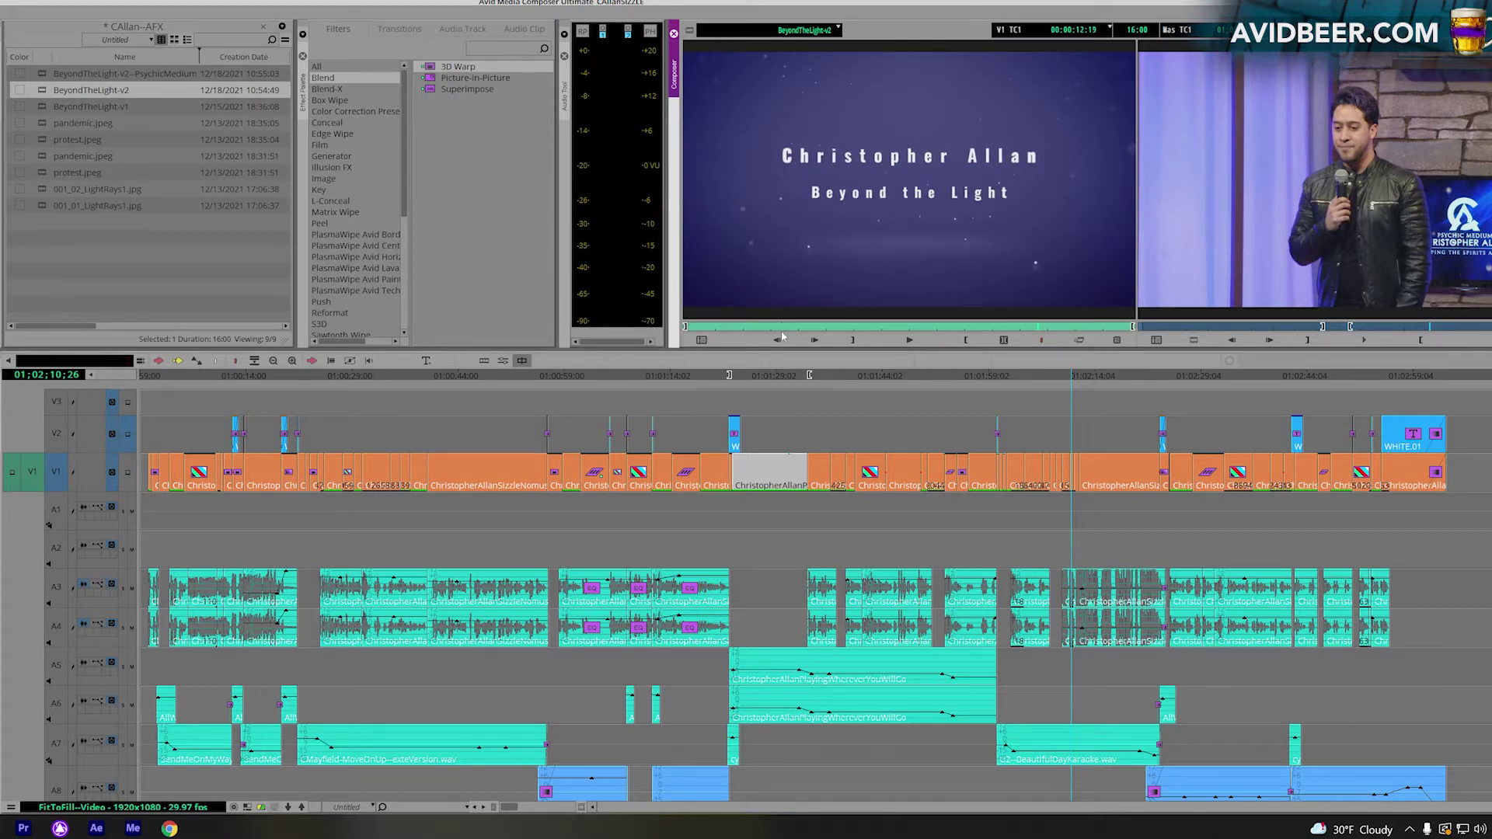
left_click_drag(714, 327, 954, 328)
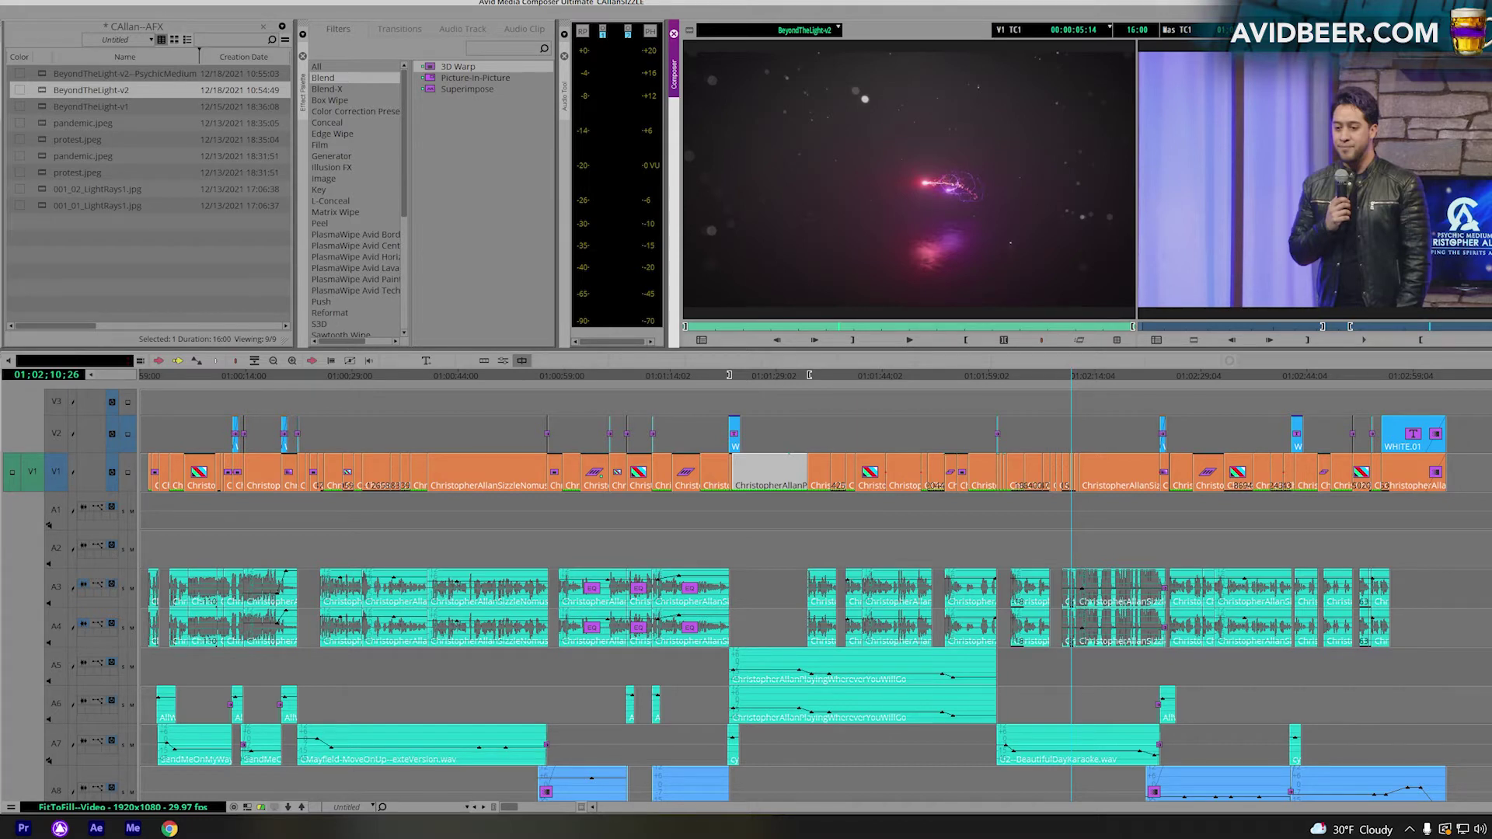
left_click(715, 324)
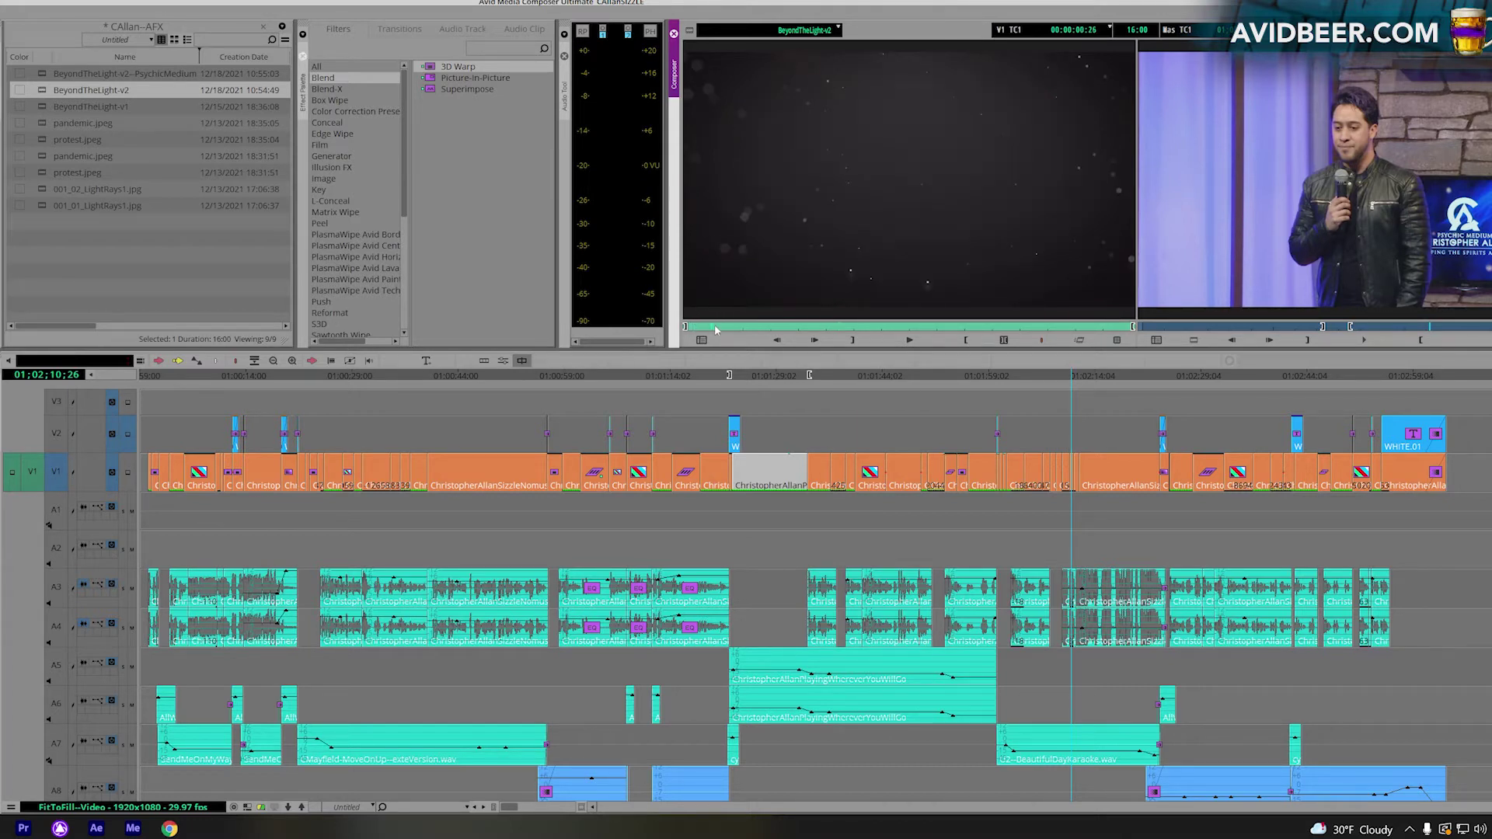
left_click_drag(723, 333, 930, 336)
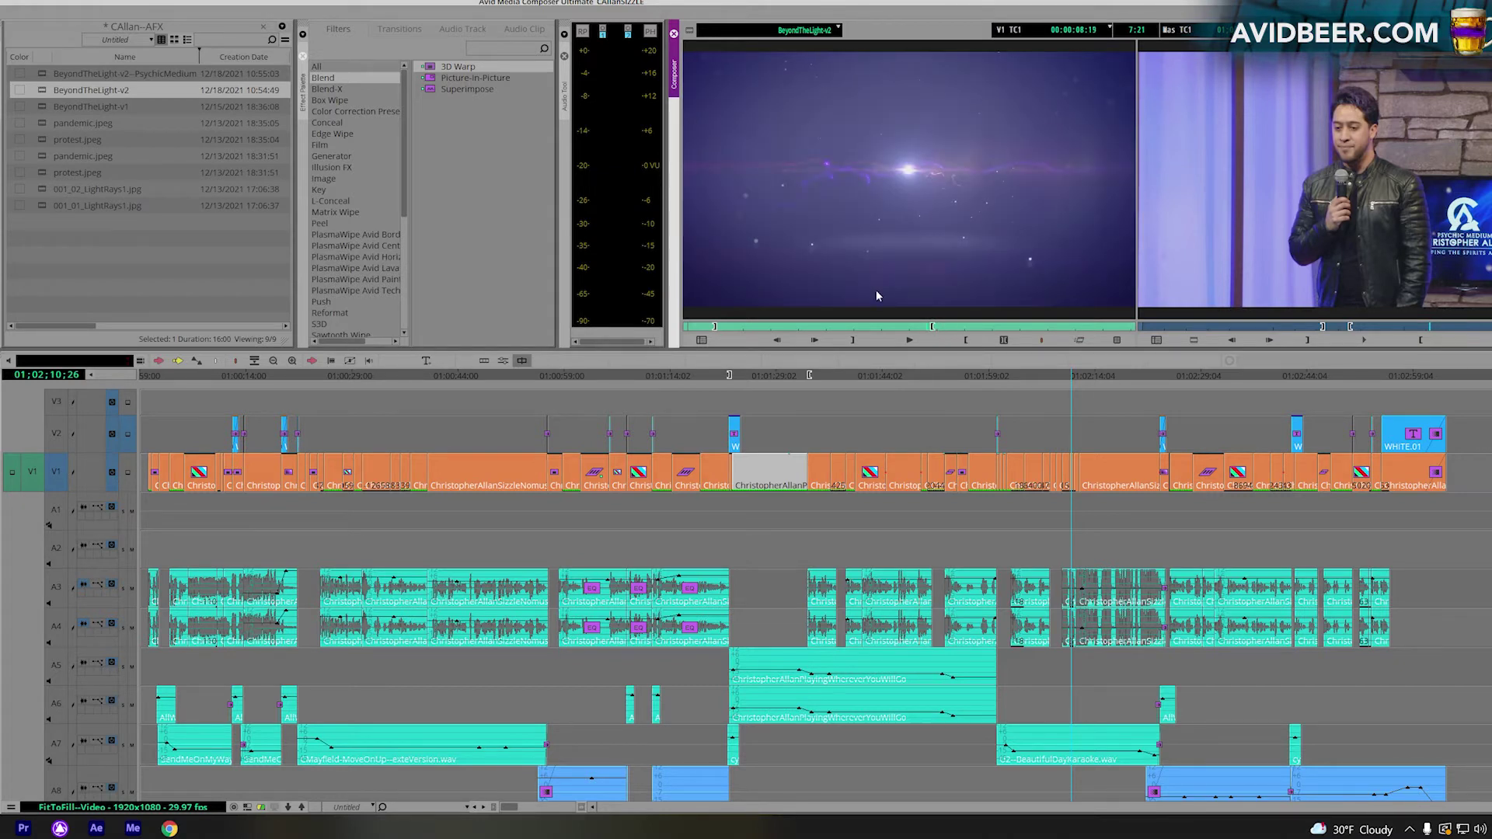
Set the title clip's new duration to 35 frames (660%, 198 FPS) and render it into a bin.
left_click(1079, 340)
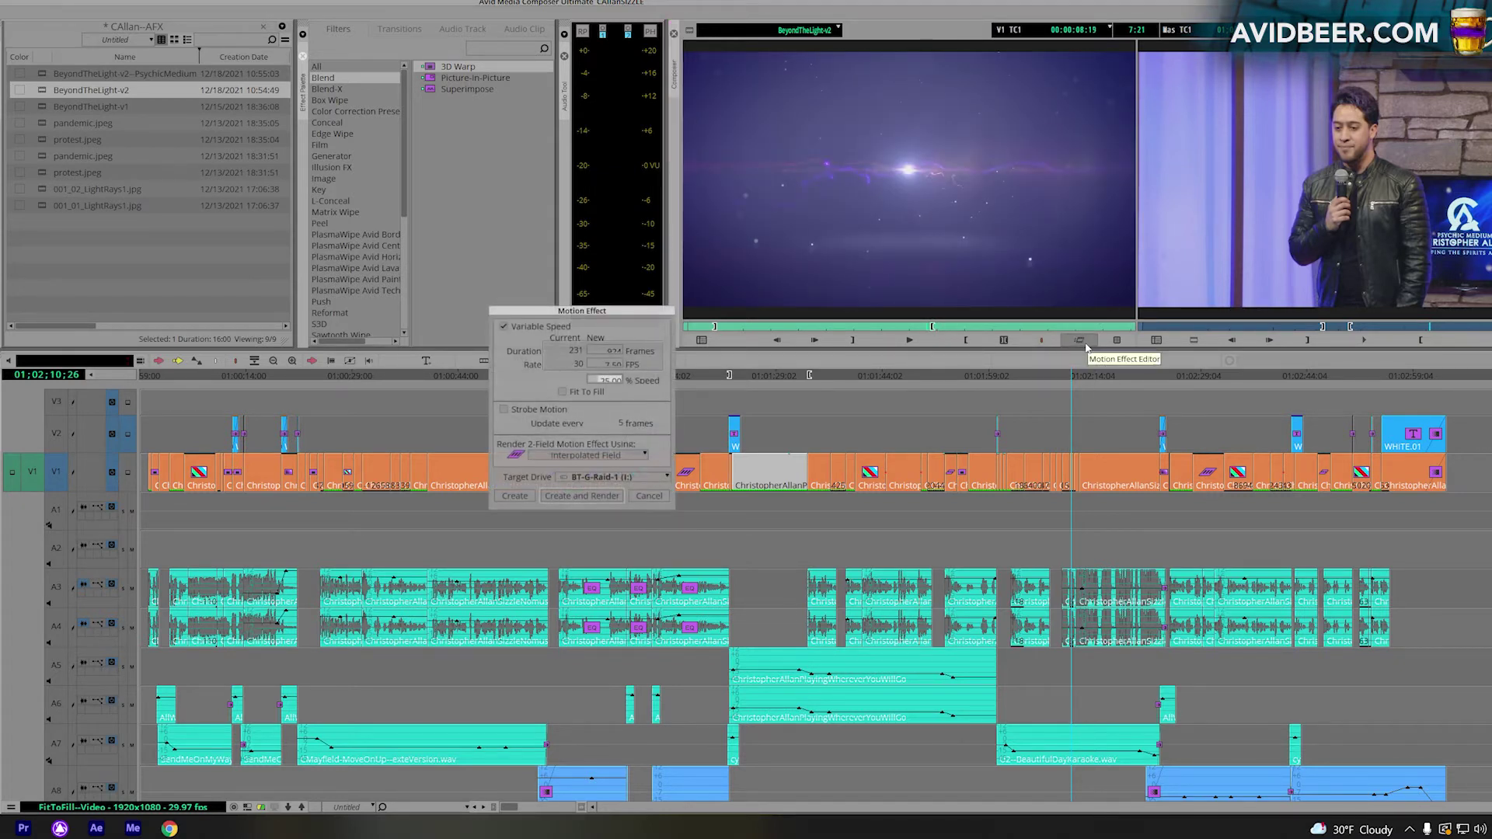
left_click_drag(619, 315, 827, 310)
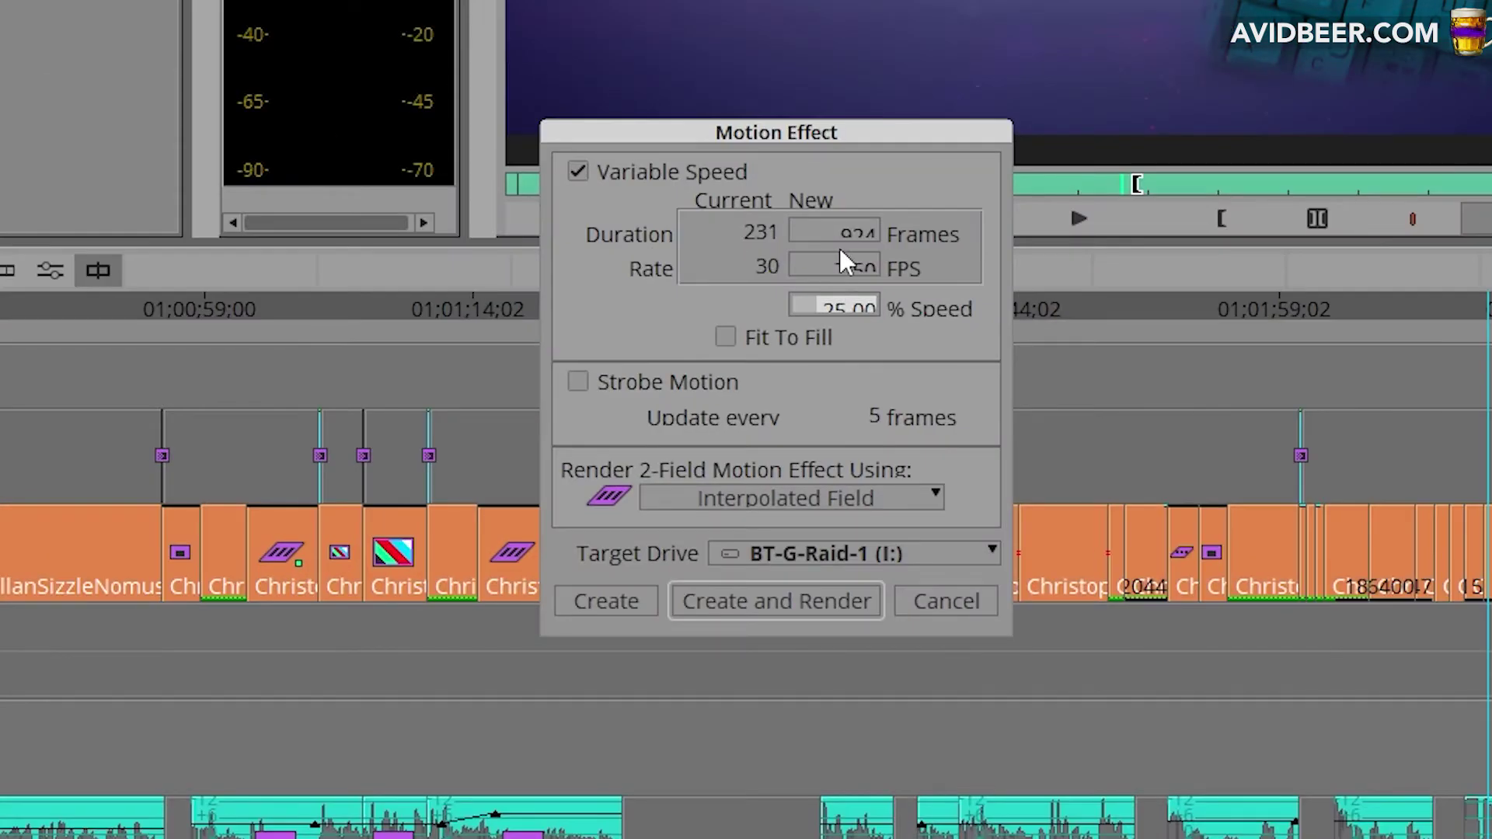
left_click_drag(828, 229, 878, 231)
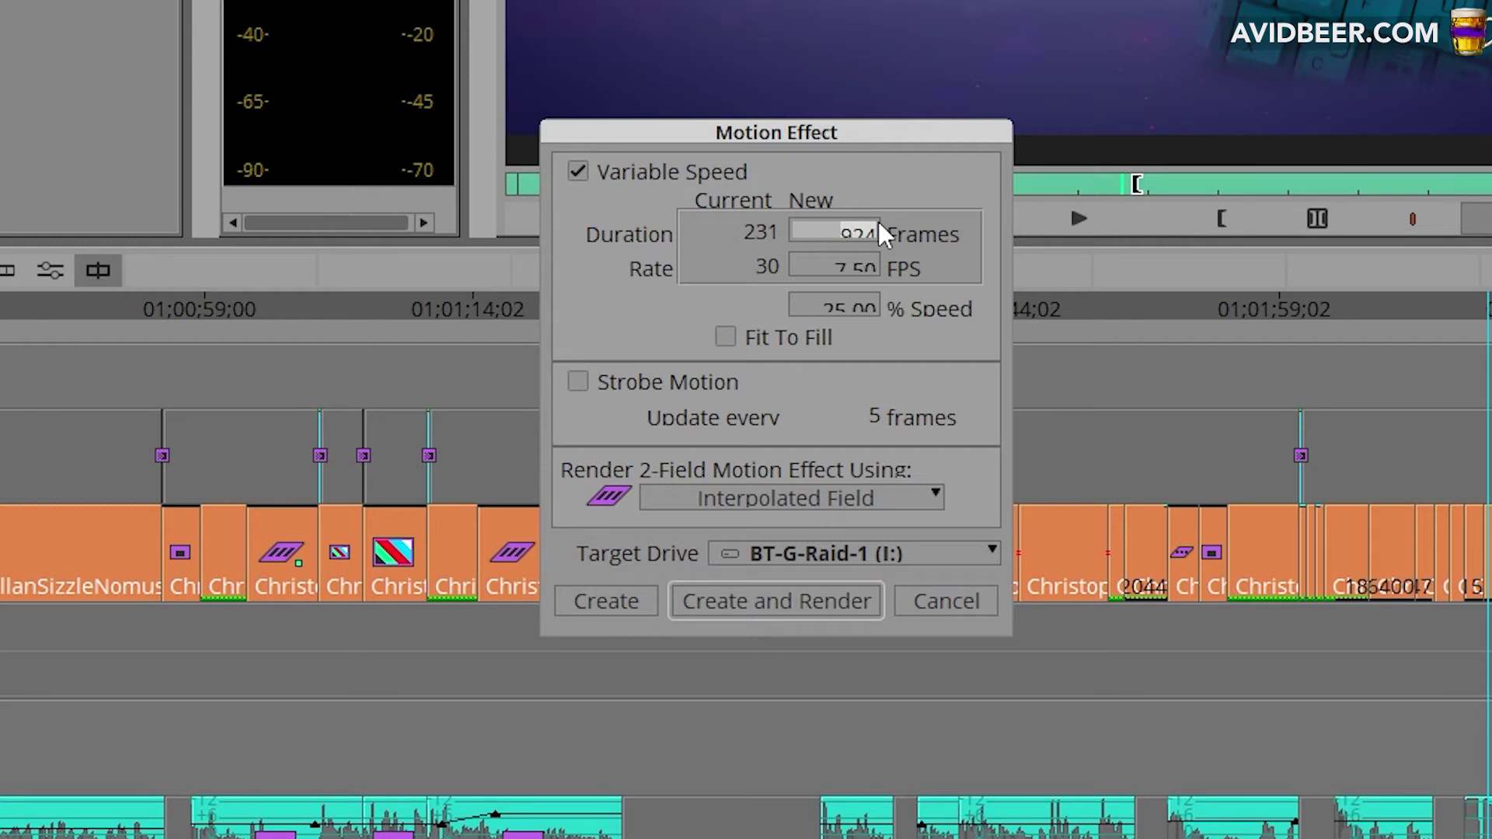
type("35")
left_click(800, 595)
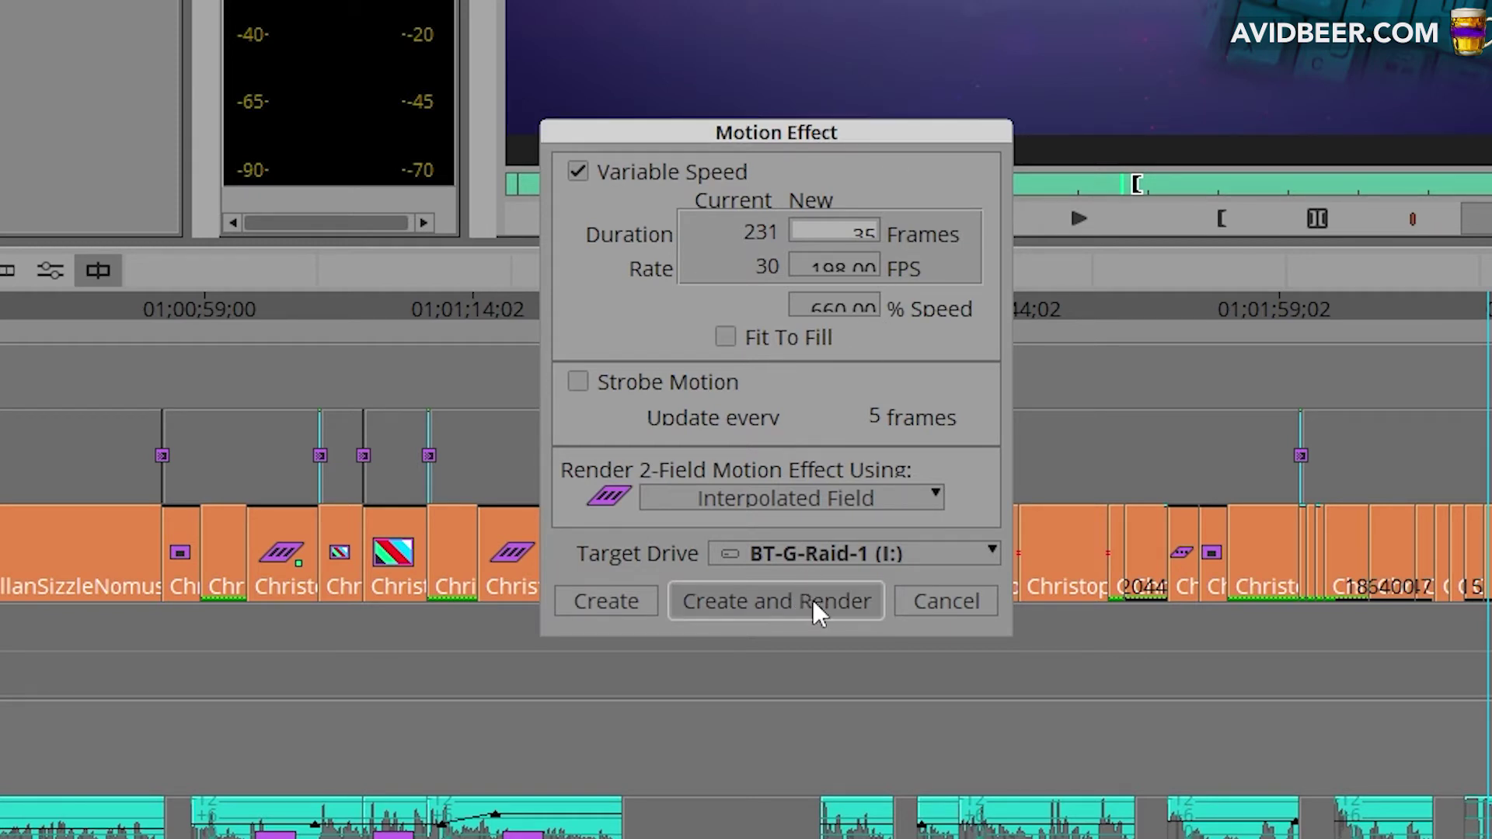
left_click(777, 600)
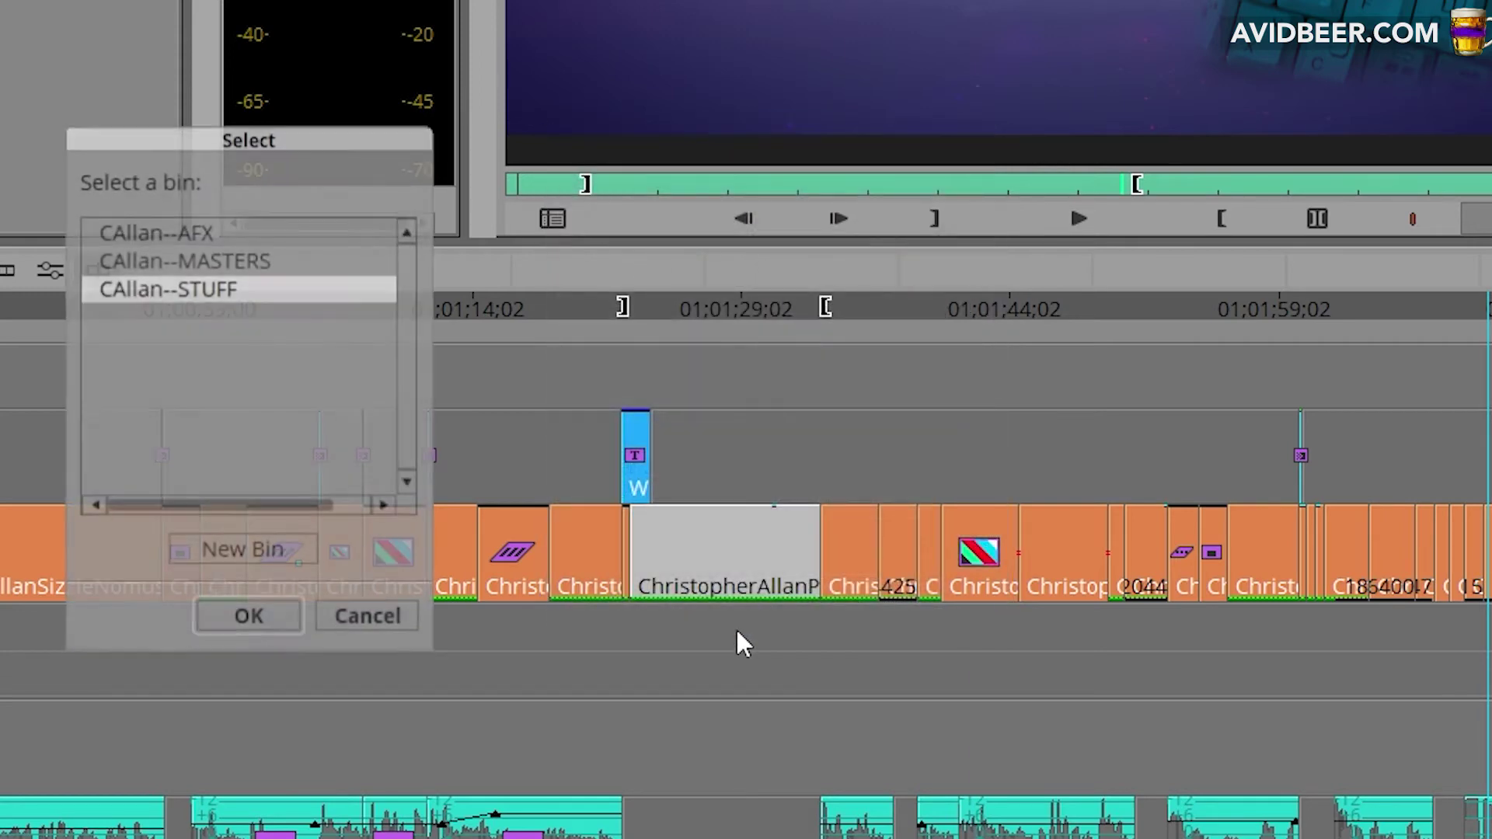
key("Return")
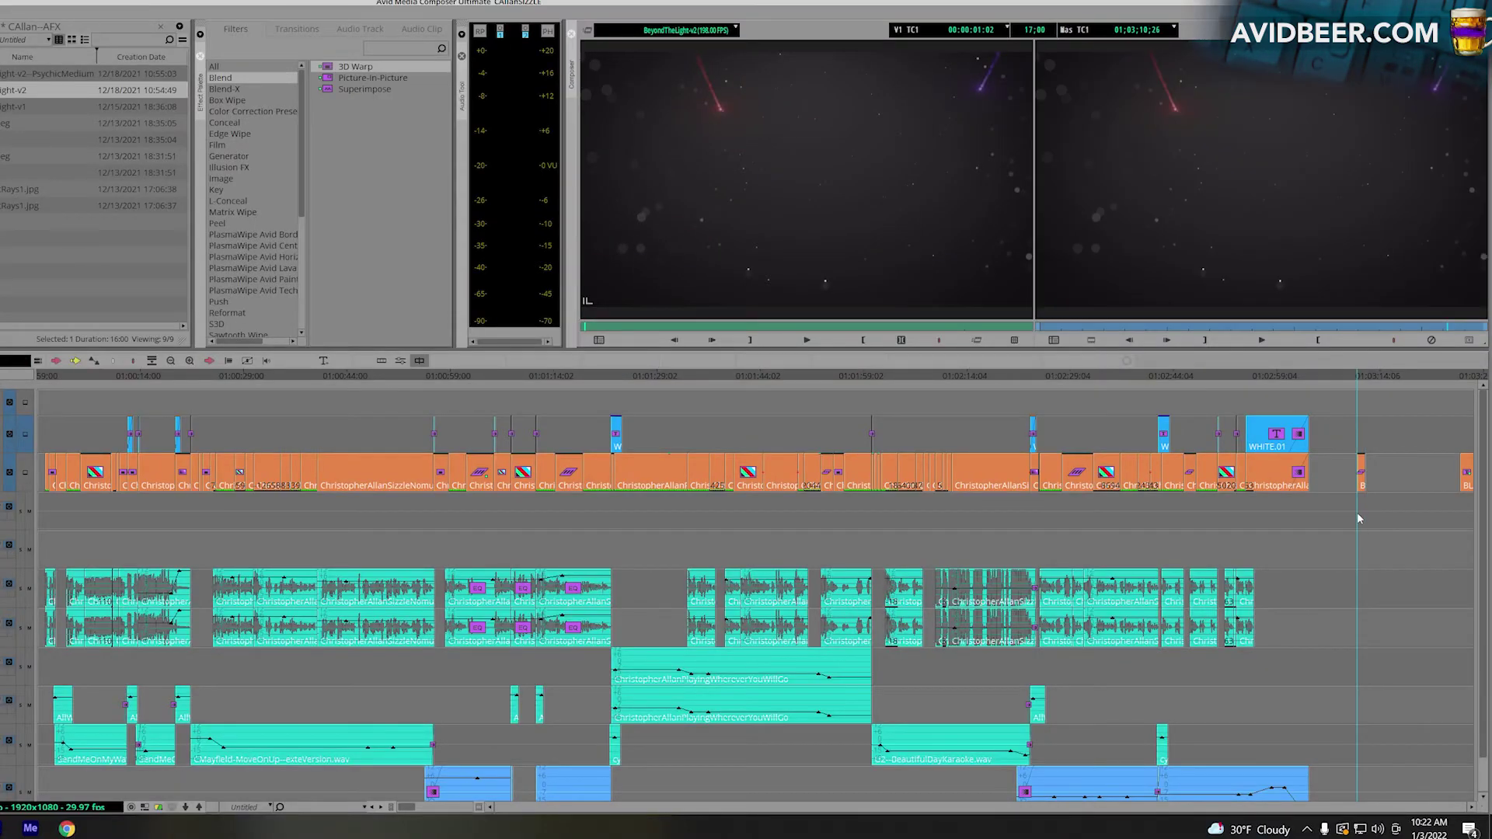
Review the 198 FPS title clip in the zoomed timeline and reload its source at the end.
key("space")
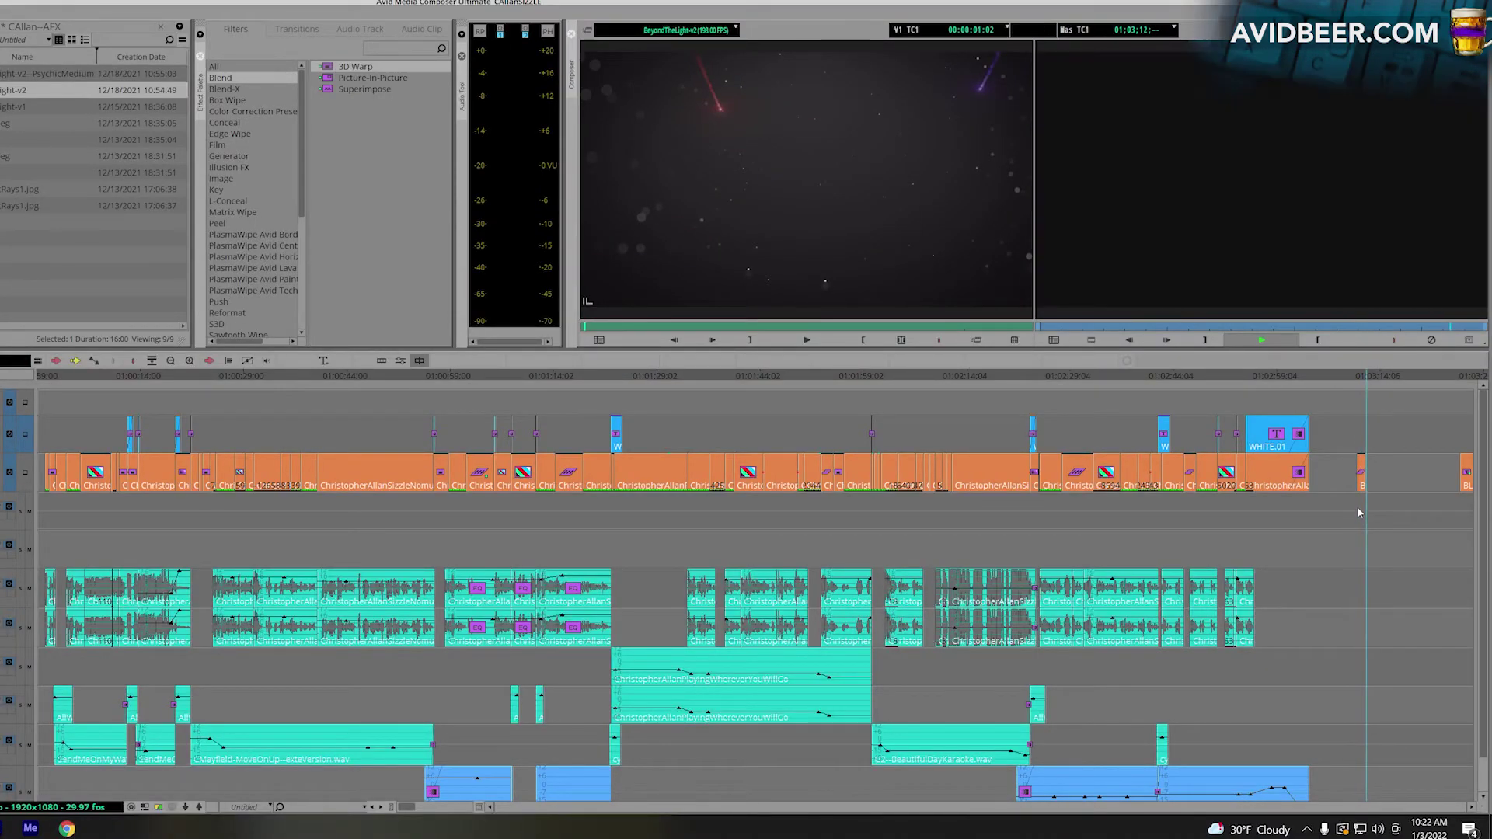
key("space")
left_click_drag(1358, 506, 1365, 498)
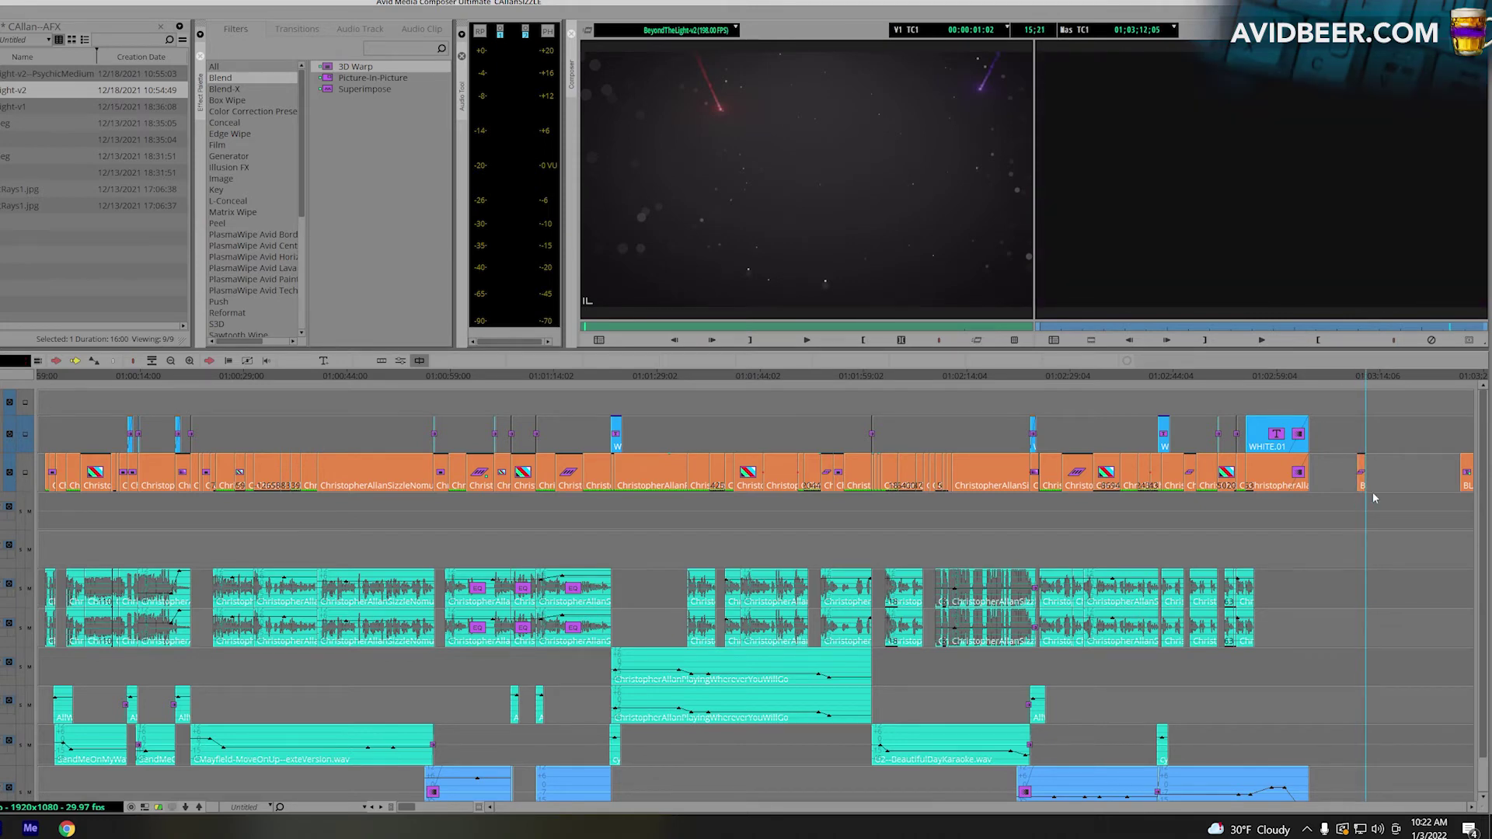
key("ctrl+]")
key("ctrl+]")
key("ctrl+]")
key("ctrl+]")
left_click_drag(726, 497, 736, 503)
key("Right")
key("Right")
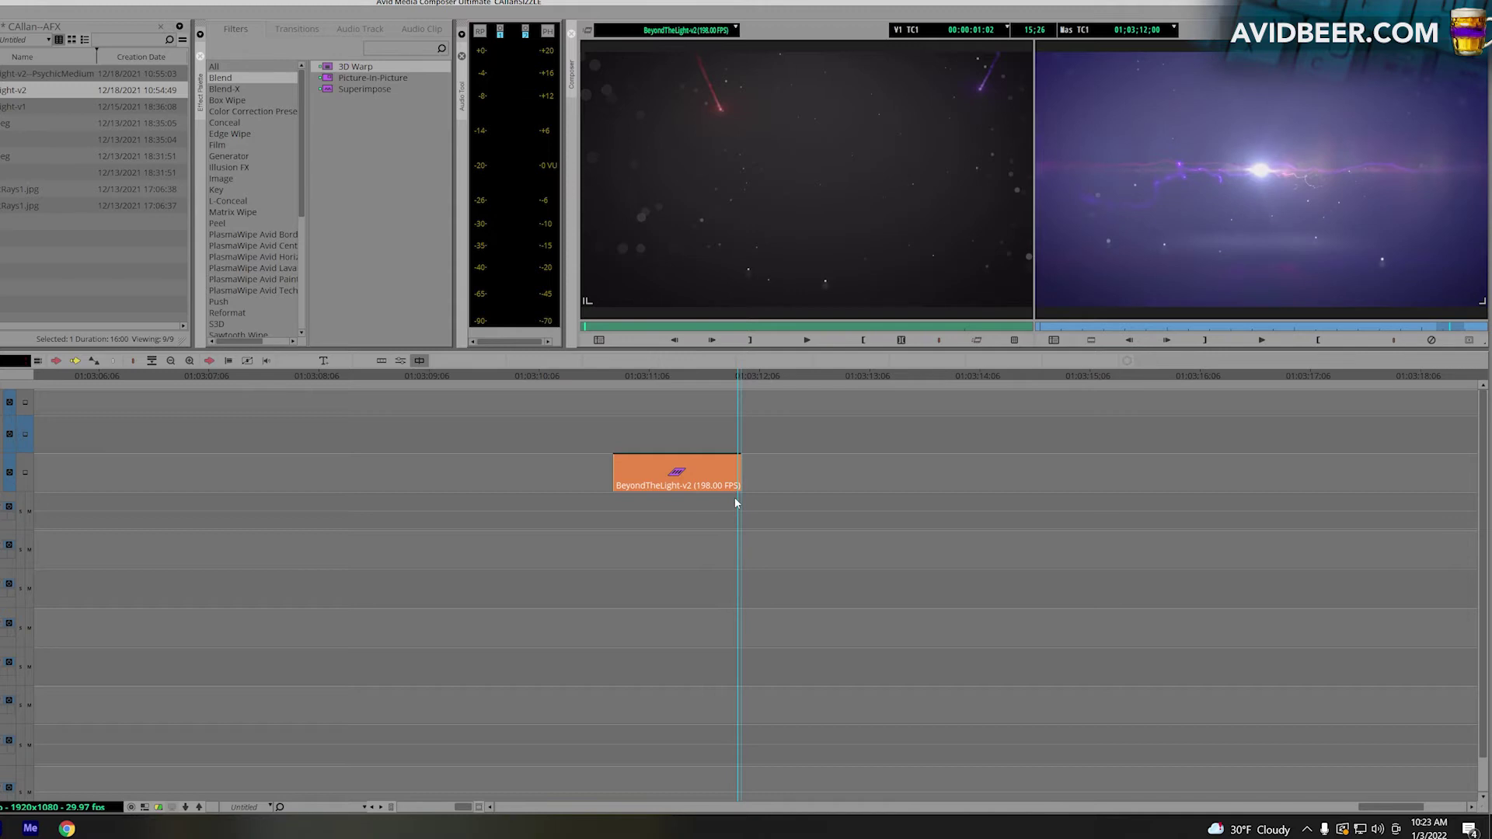
key("Left")
key("n")
key("n")
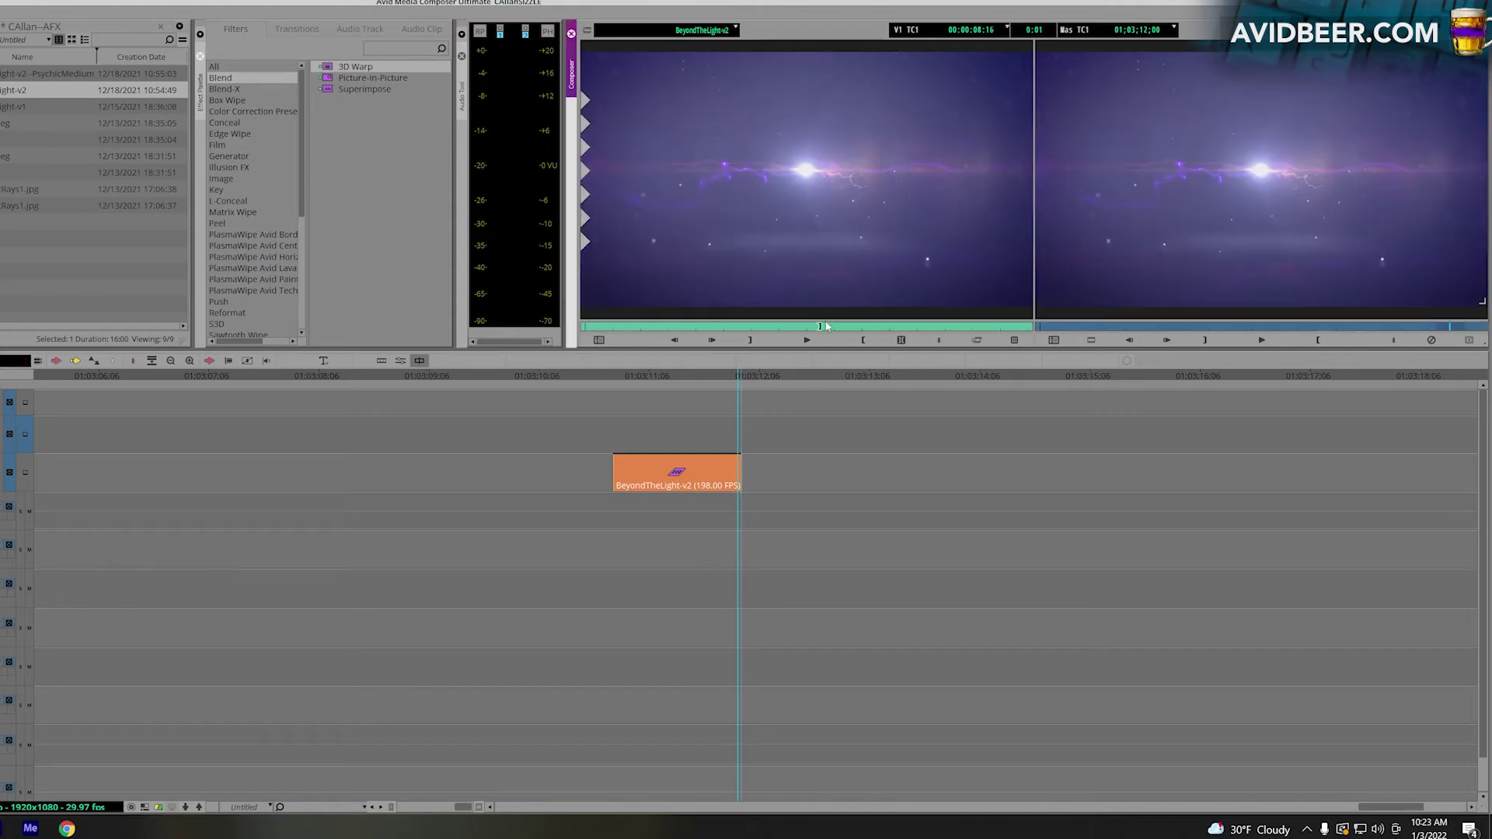
left_click_drag(827, 327, 1033, 335)
key("o")
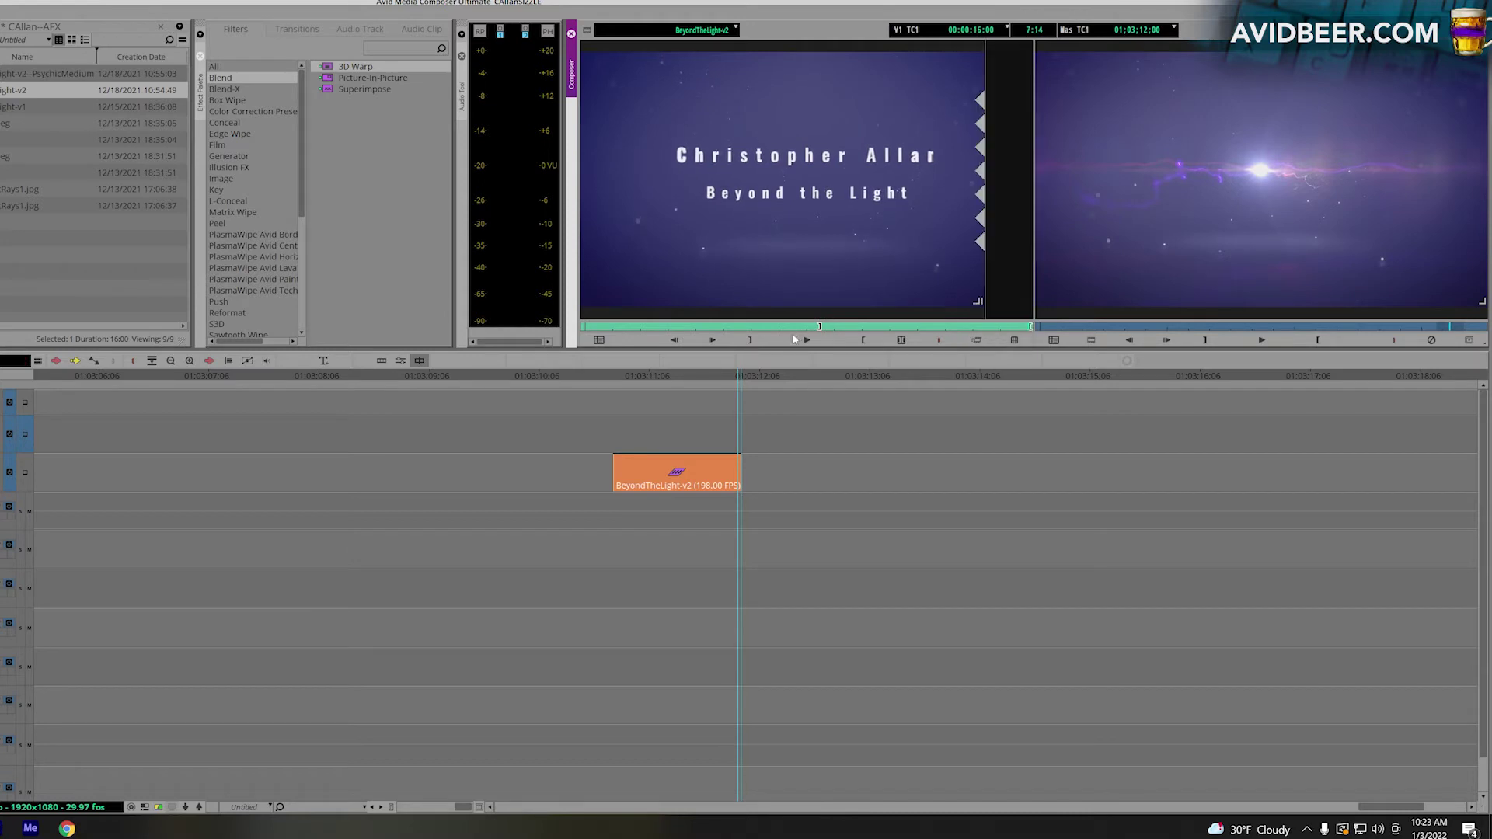
left_click(782, 355)
Mark an in point, edit the marked title section into the sequence, and zoom the timeline out.
key("i")
key("v")
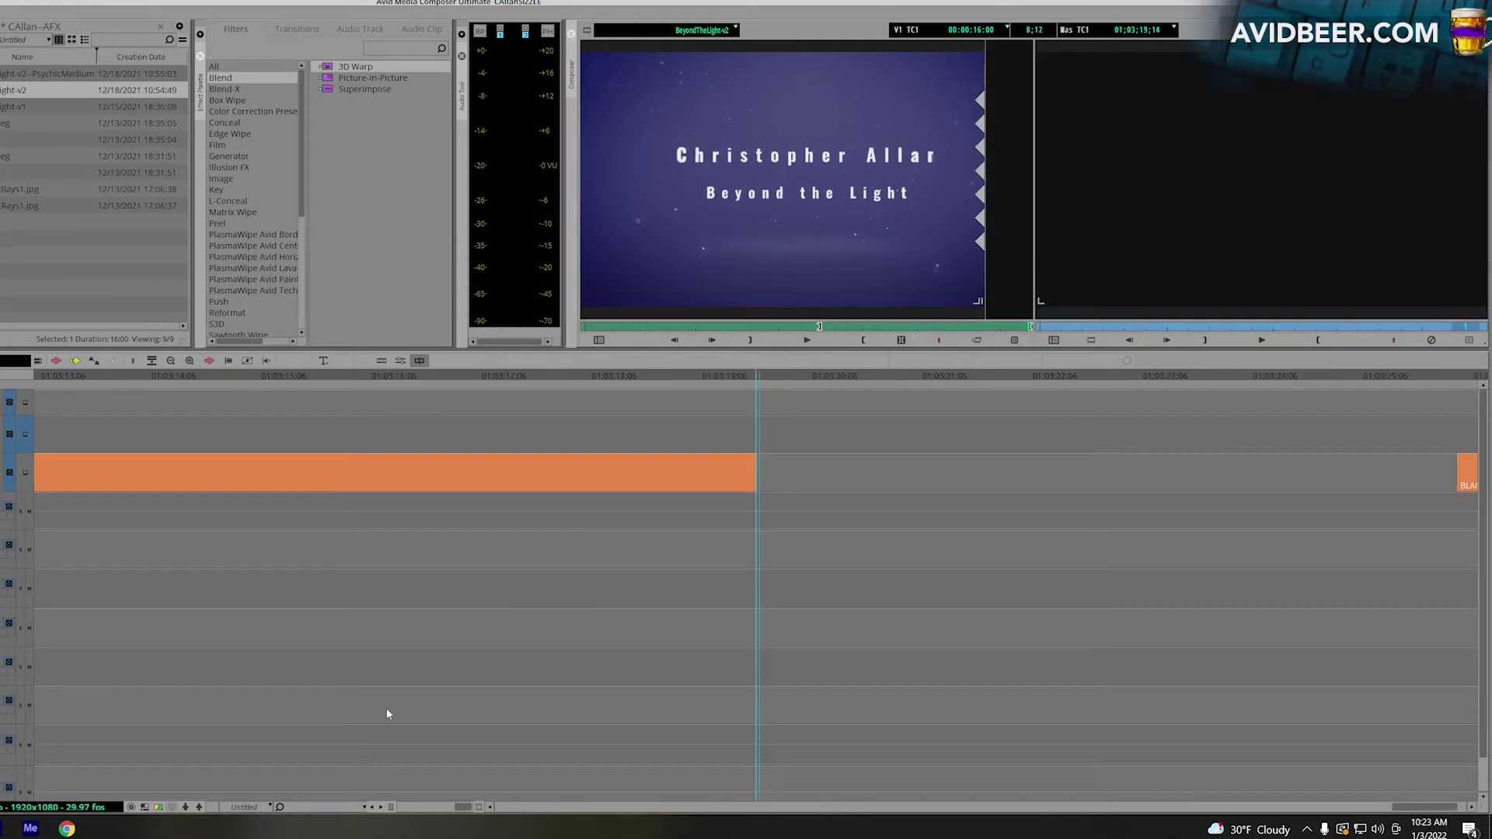
left_click_drag(464, 806, 441, 806)
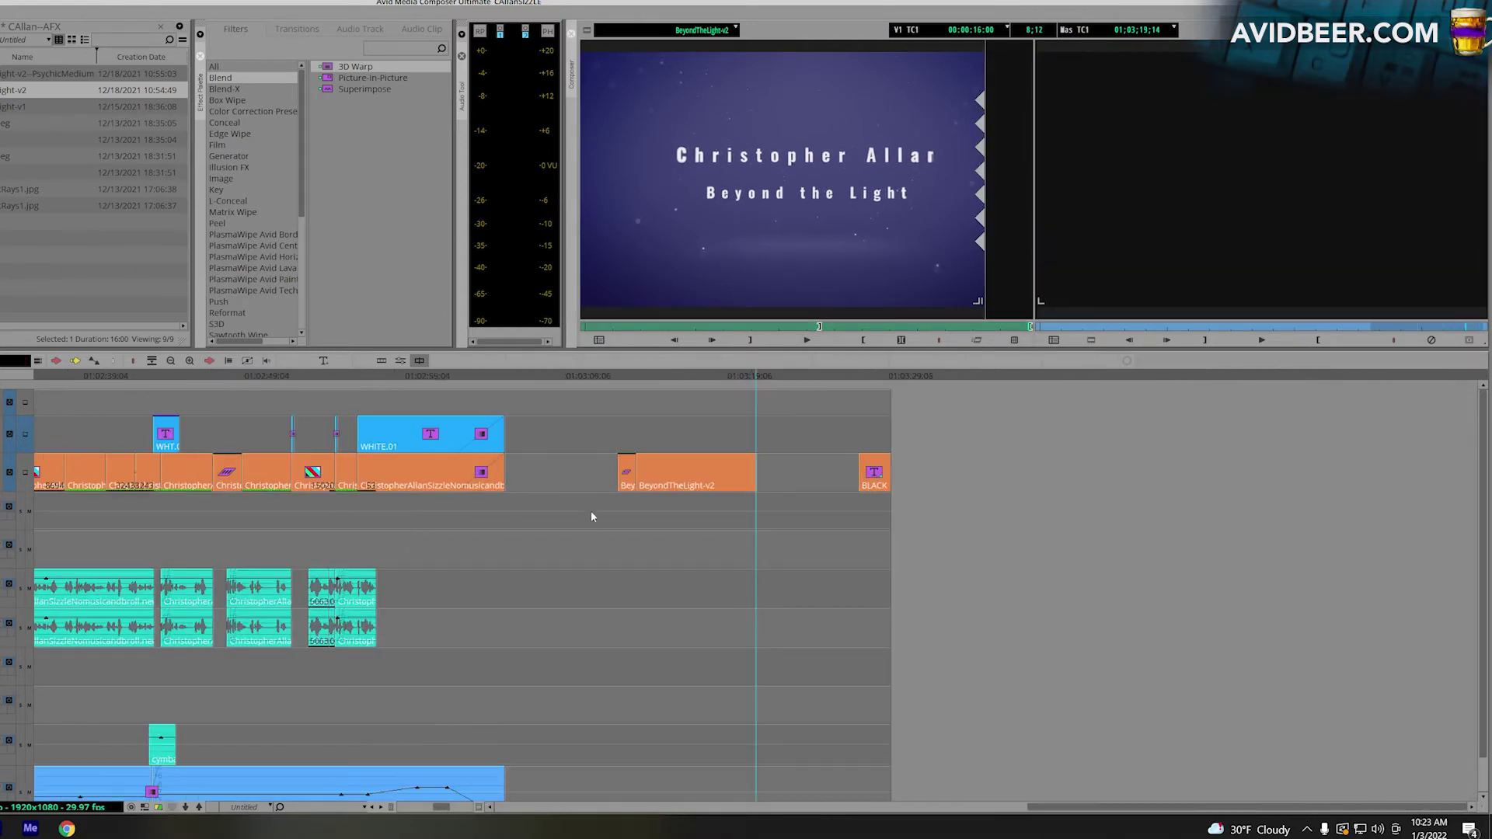
Park at the start of the short sped-up BeyondTheLight clip and play through it.
left_click(616, 509)
left_click_drag(621, 503, 631, 501)
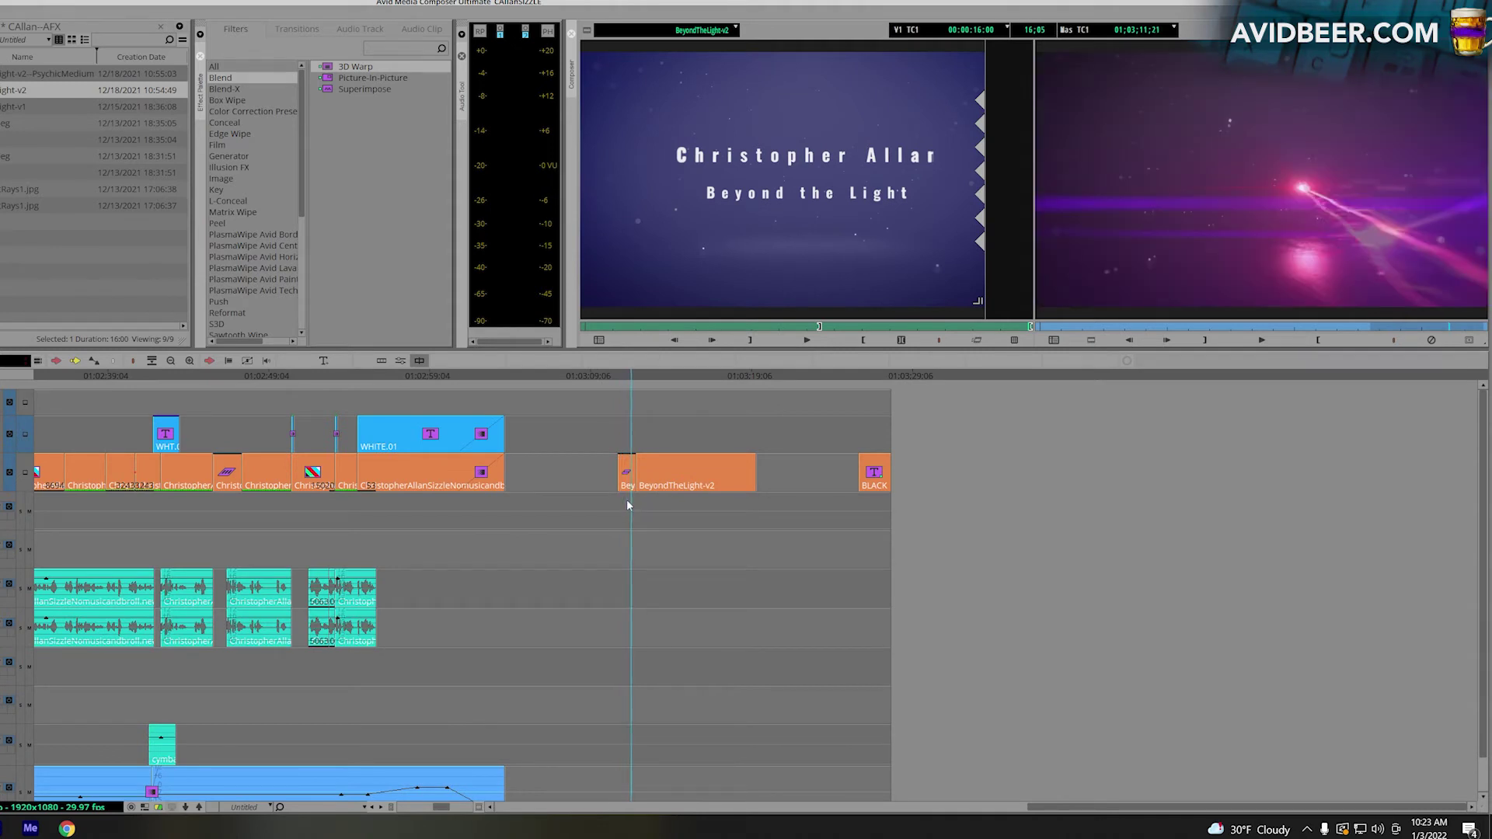
left_click(620, 505)
key("space")
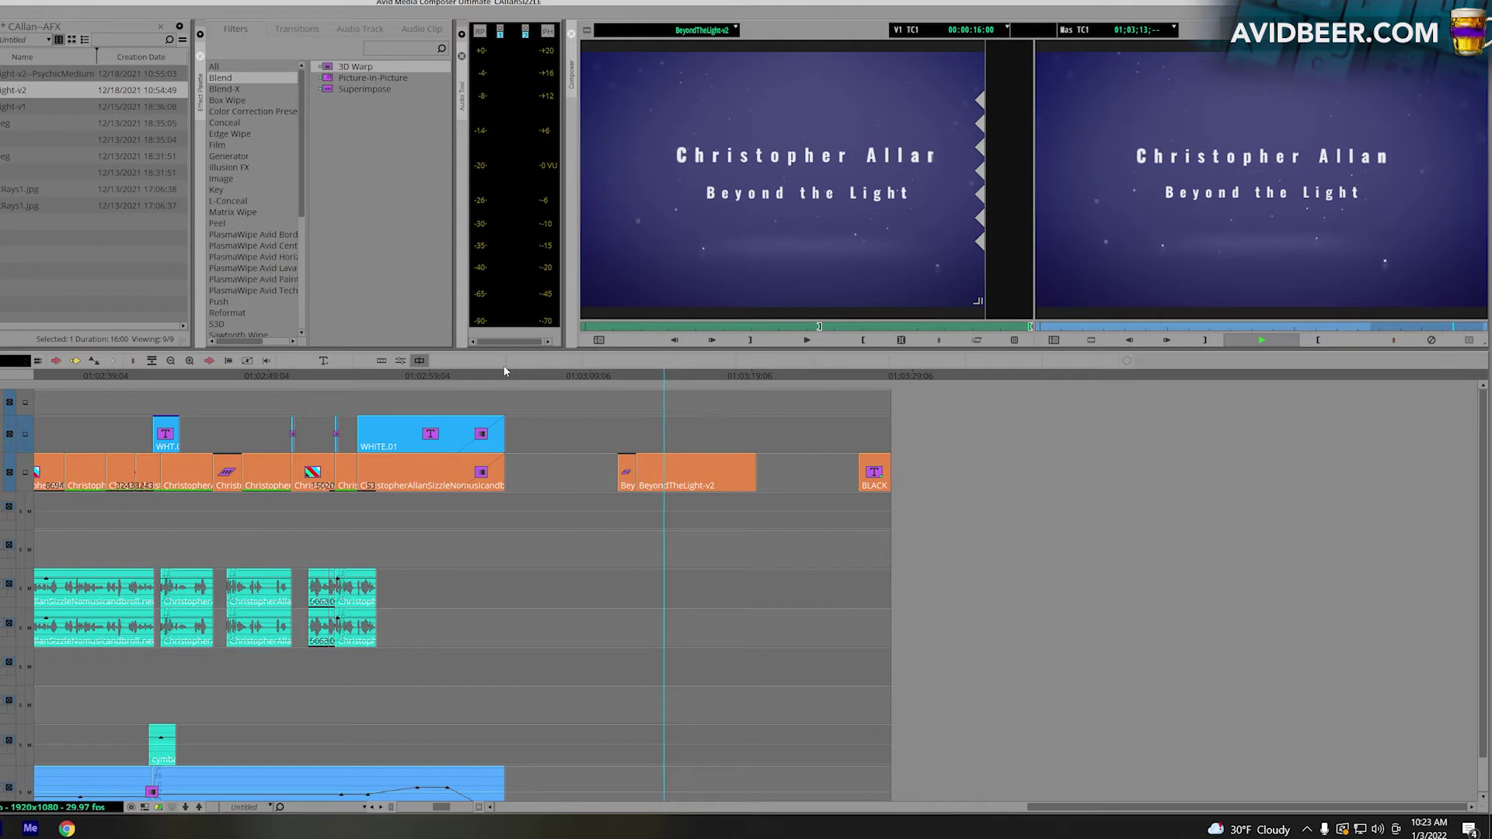
left_click(629, 505)
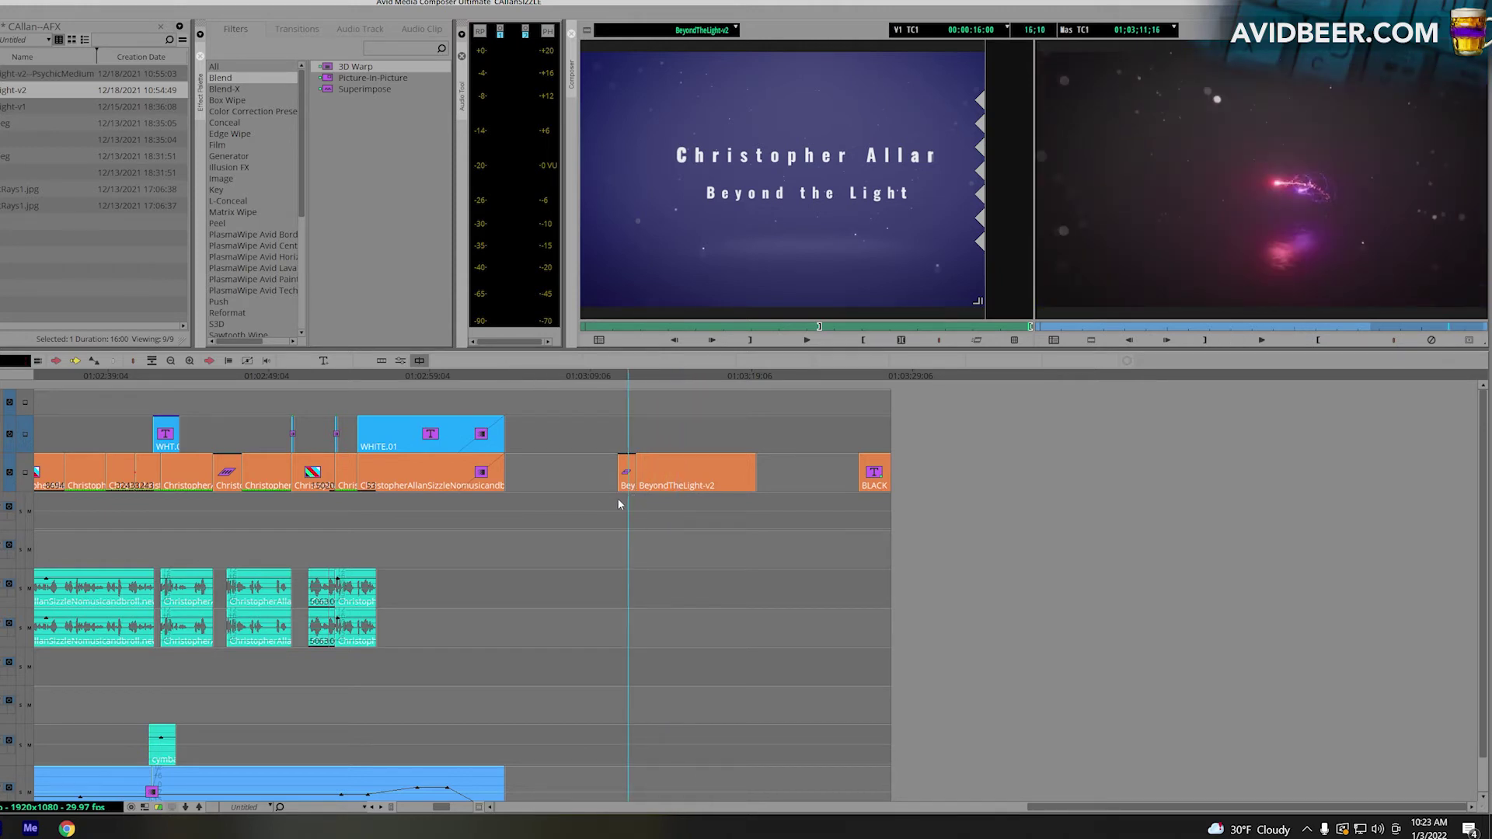
Mark in and out around the short BeyondTheLight clip and play the marked section.
key("t")
key("q")
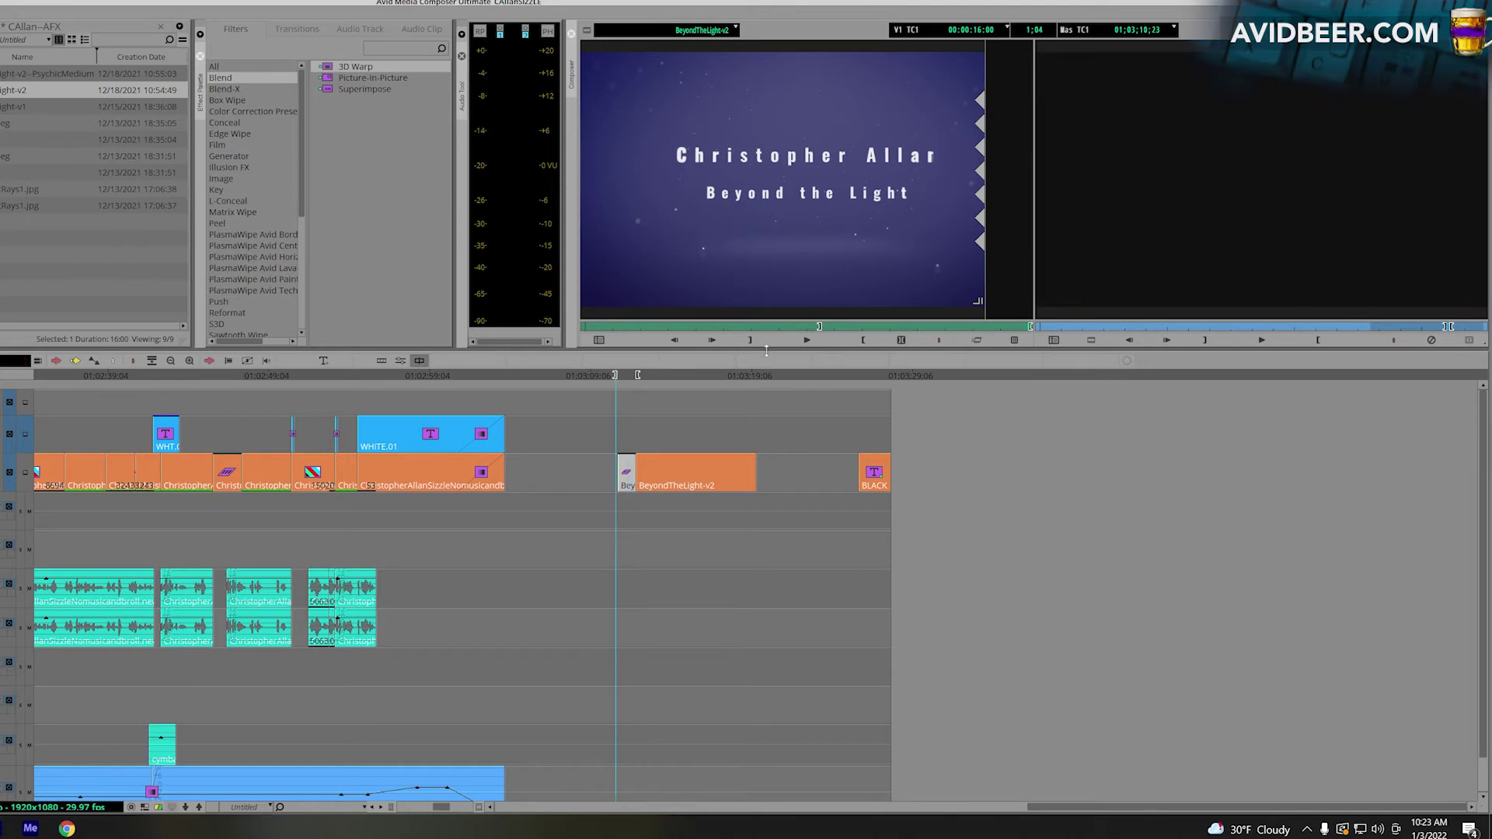
key("space")
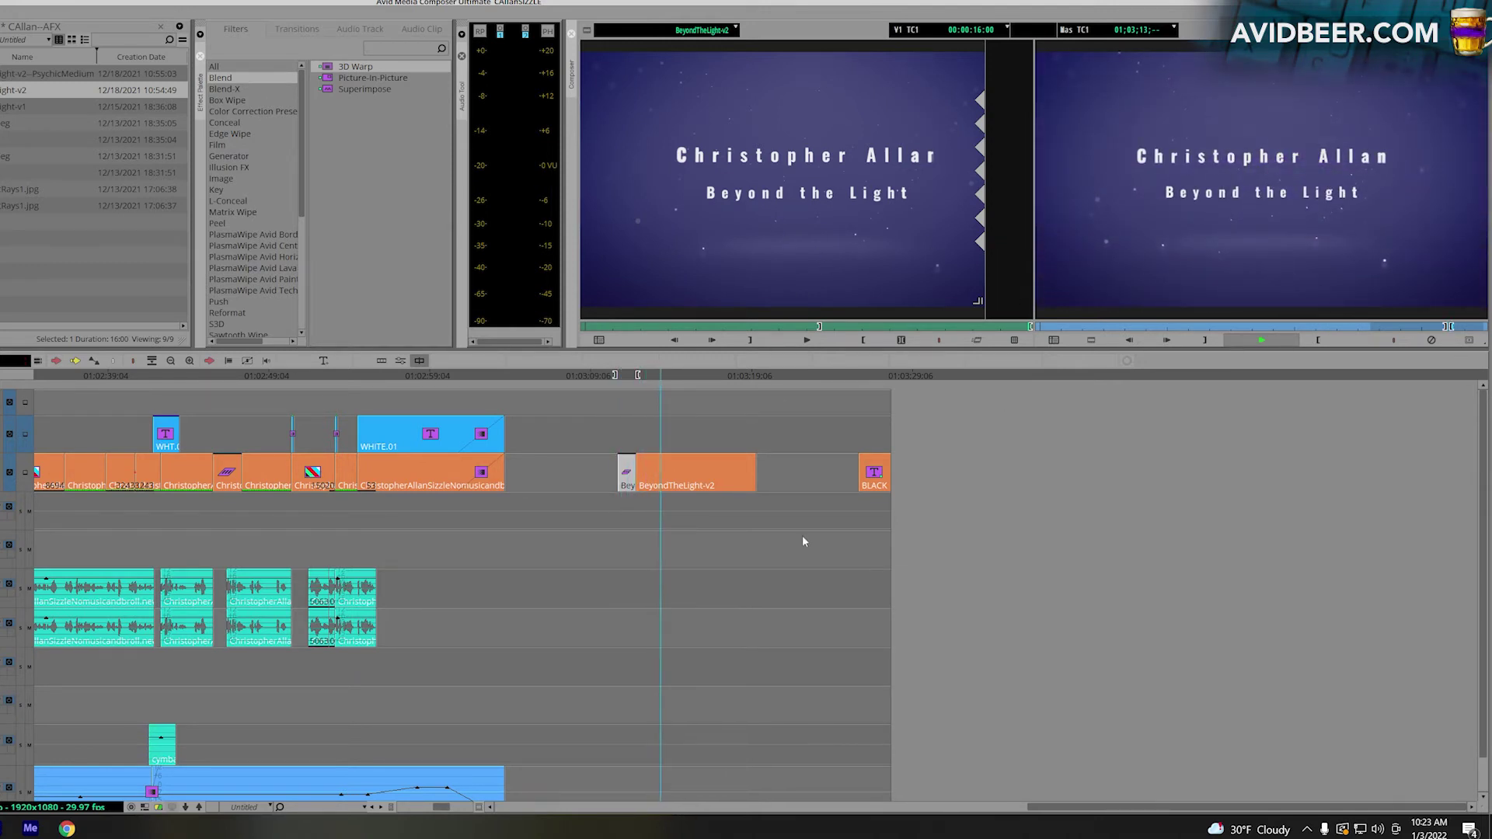
left_click(827, 273)
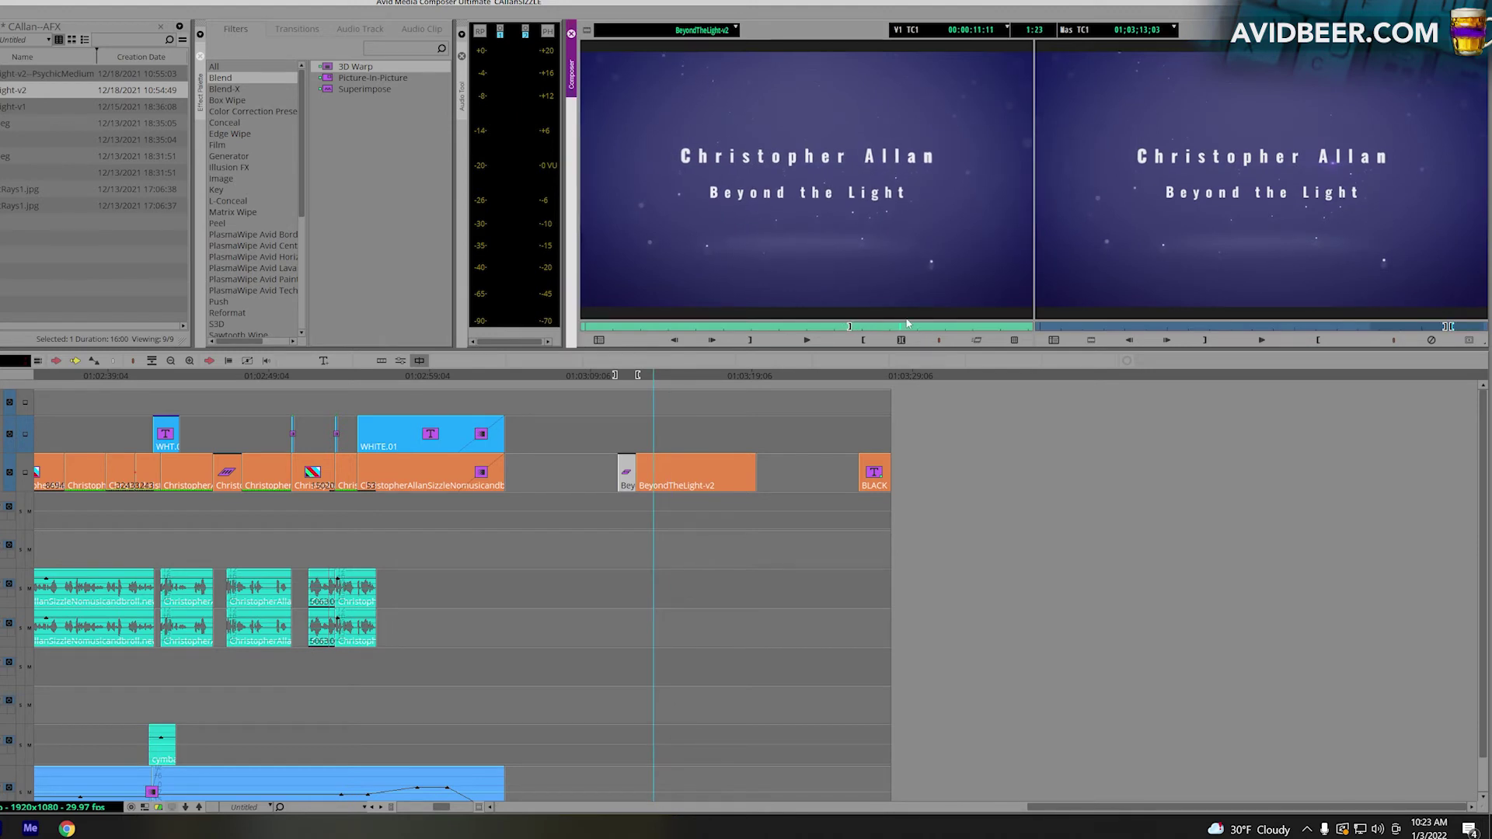
left_click(976, 339)
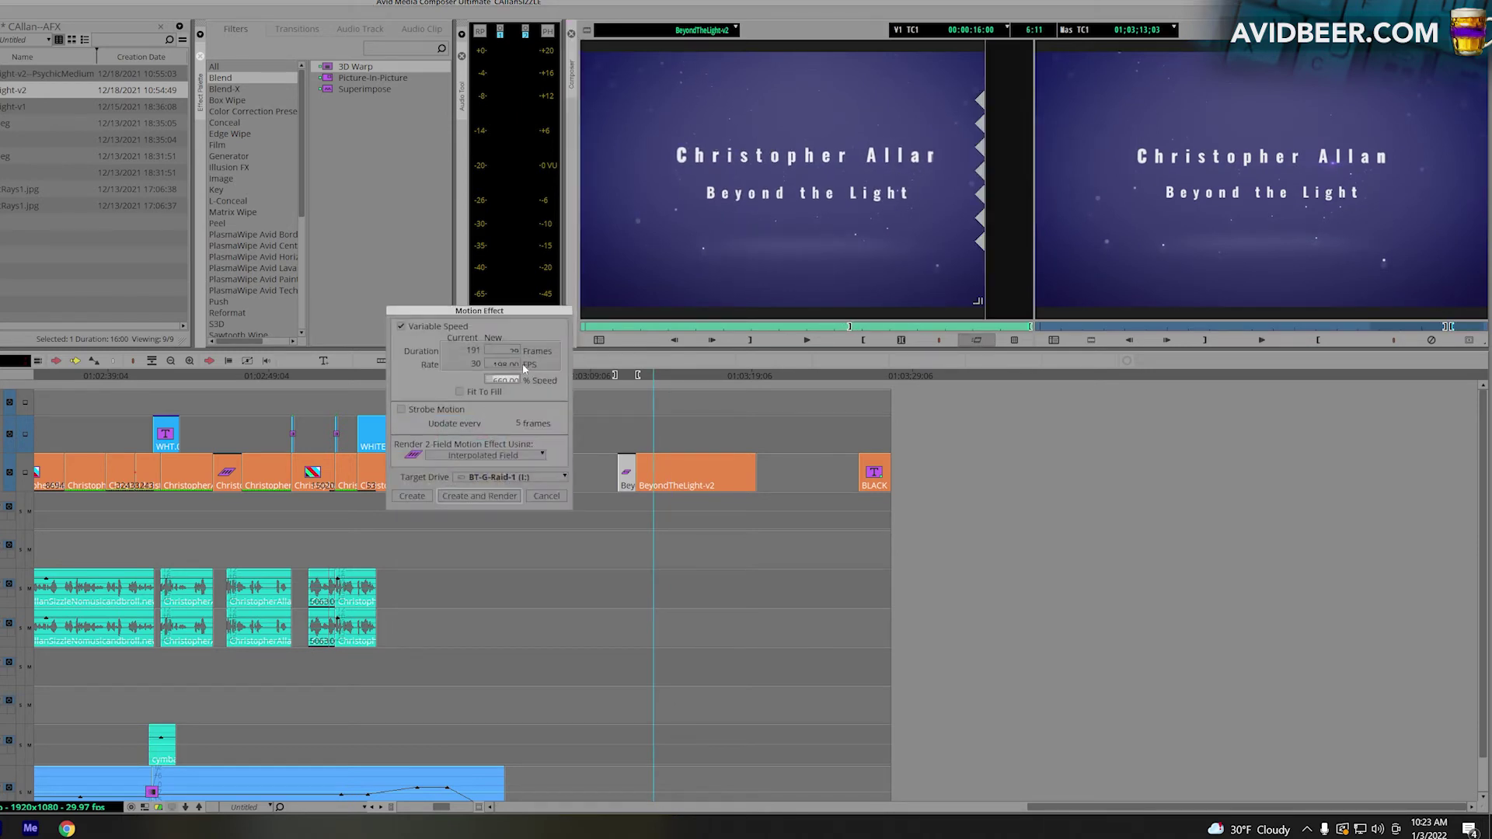
Create a Fit to Fill BeyondTheLight-v2 motion effect (107.59 FPS) and edit it in despite the warning.
left_click(479, 496)
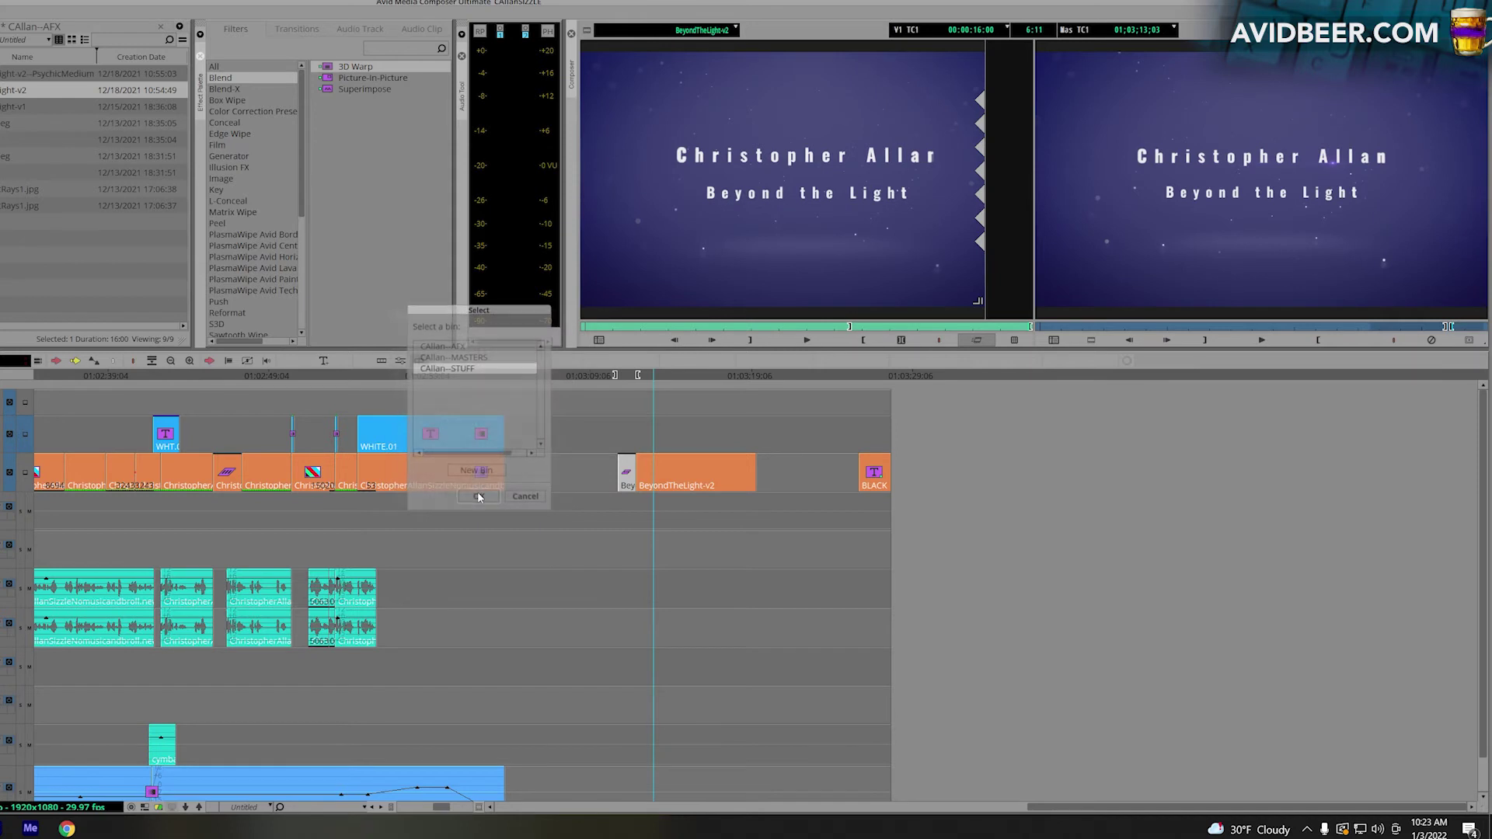
left_click(477, 497)
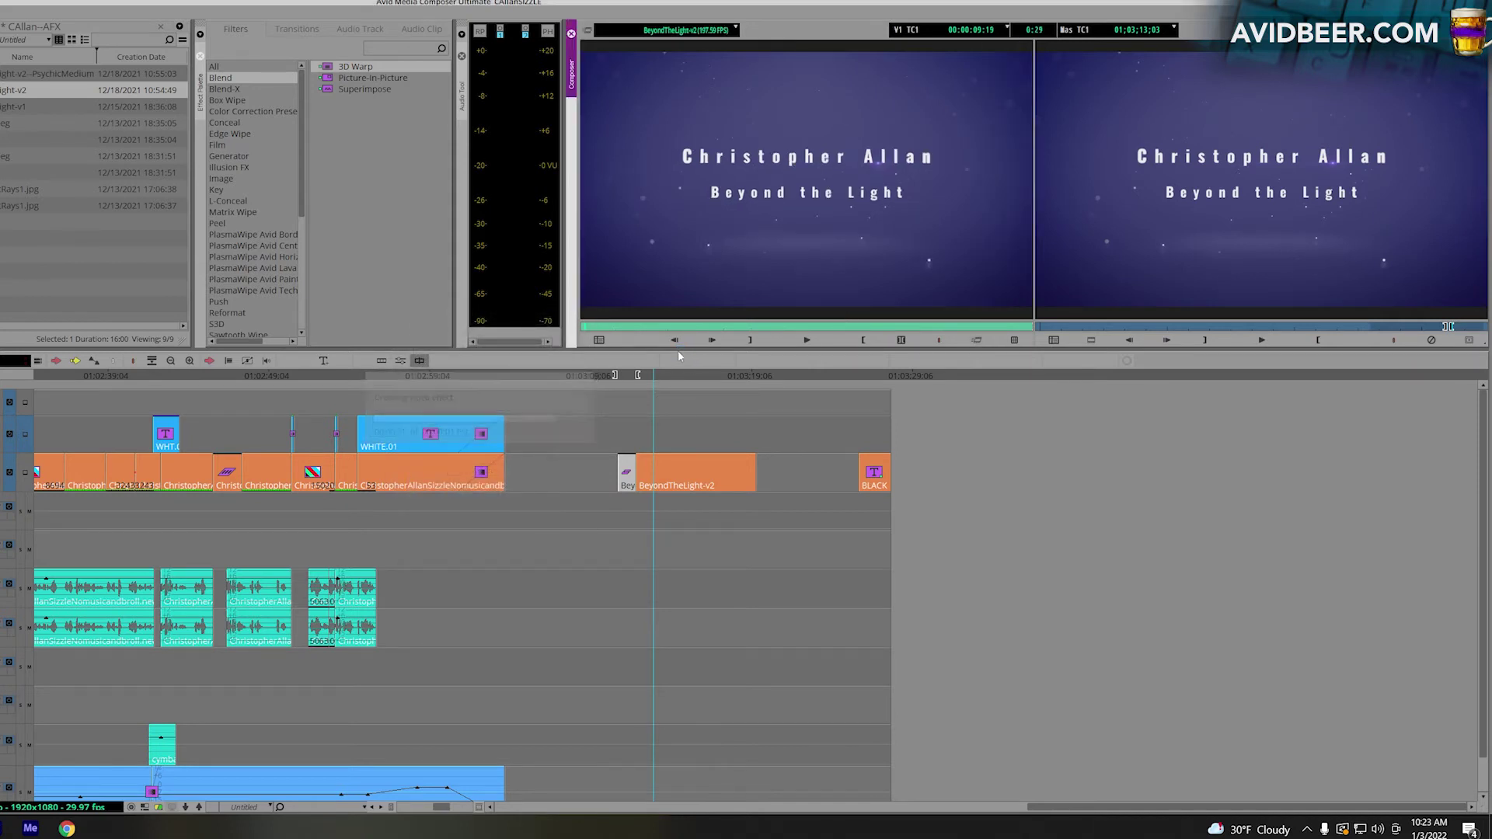
key("b")
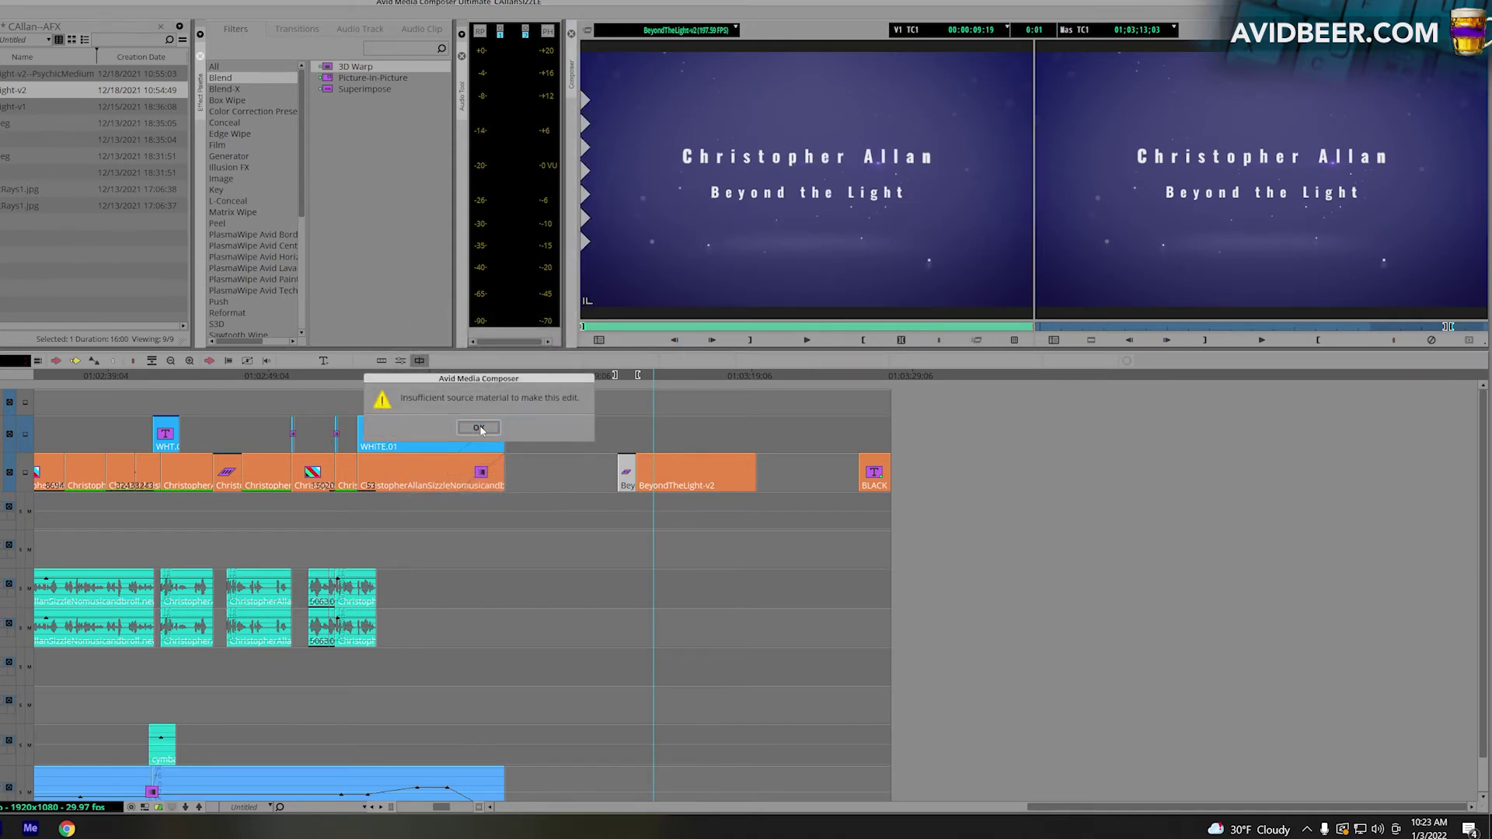
left_click(477, 429)
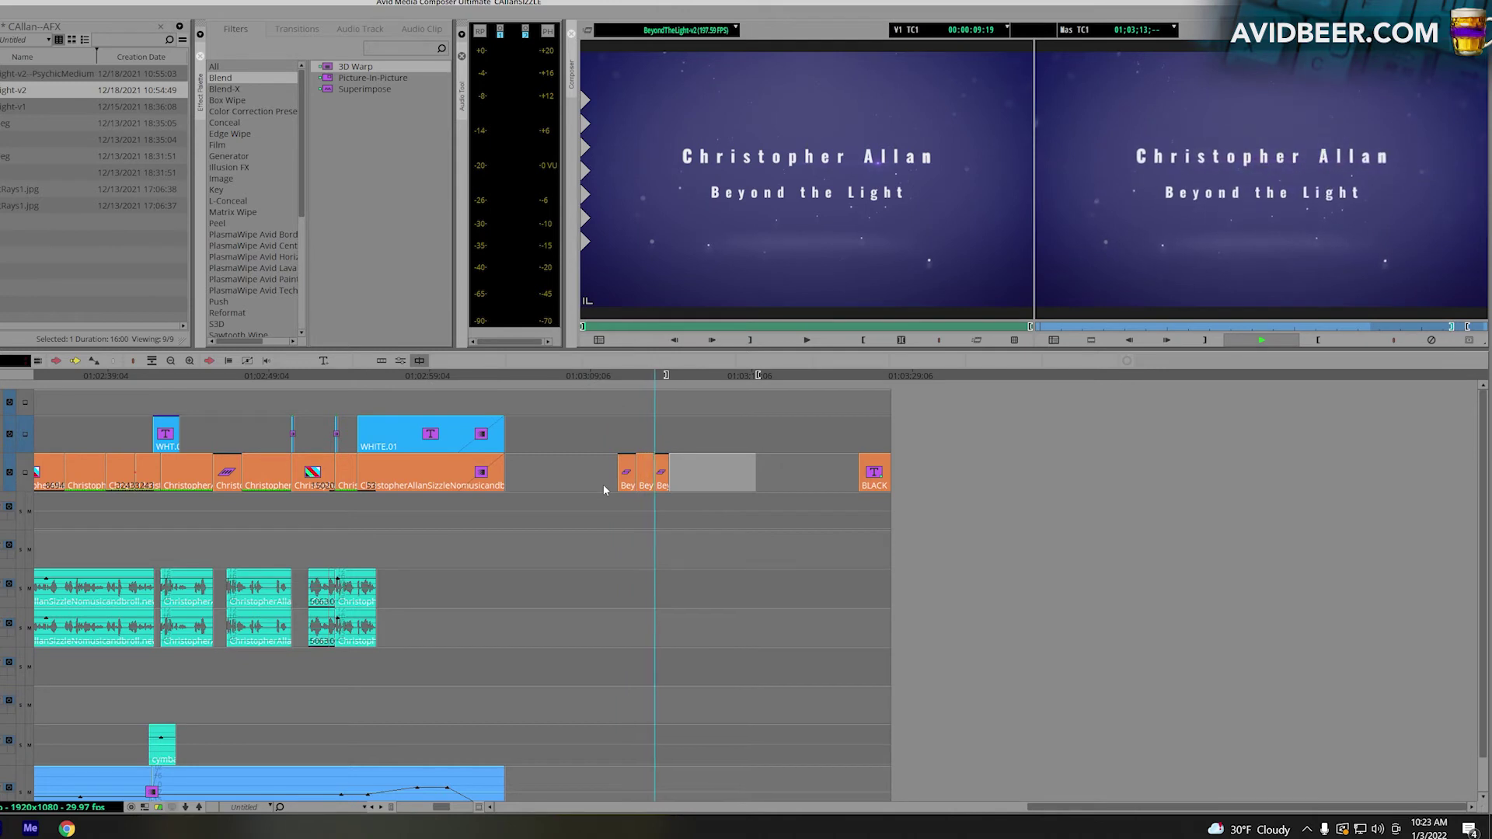
Scrub across the new BeyondTheLight-v2 clip and stop playback.
mouse_move(643, 523)
left_mouse_down()
mouse_move(670, 498)
mouse_move(622, 521)
left_mouse_up()
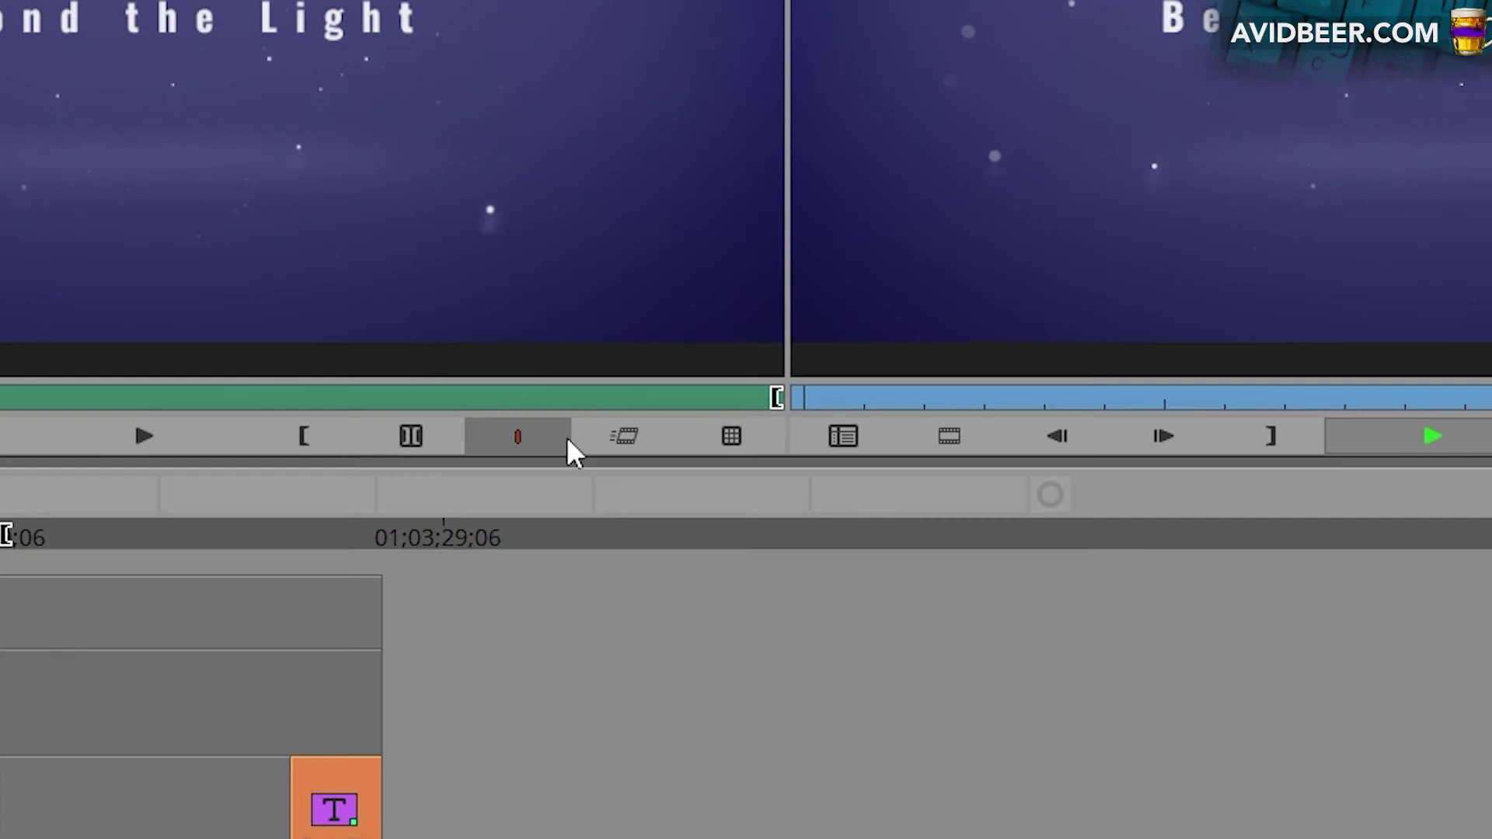
key("space")
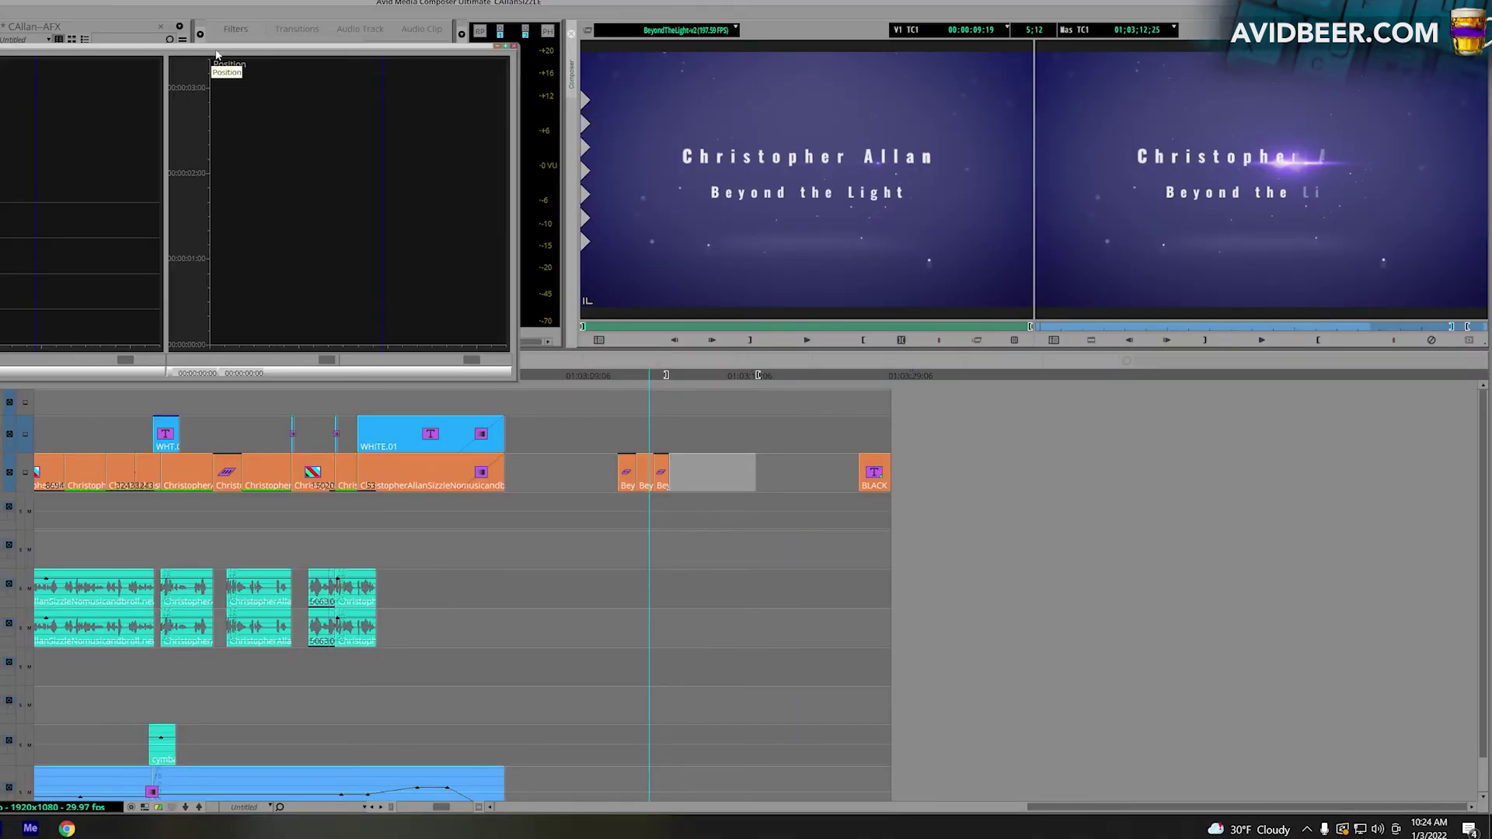
Move the Motion Effect Editor window to the centre of the screen.
left_click_drag(219, 45, 696, 234)
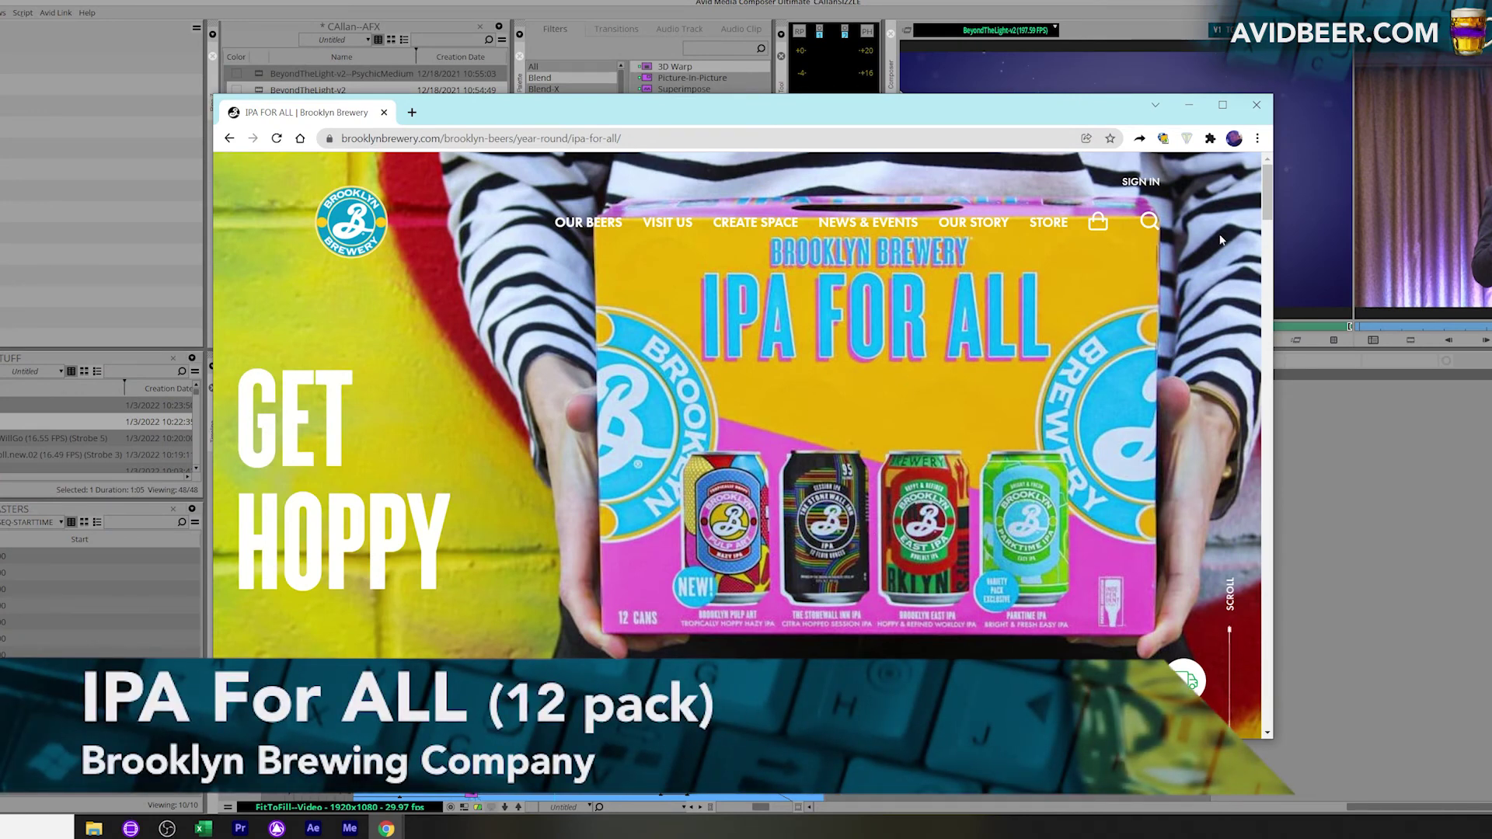
Stretch the Chrome window's right edge out to the screen edge.
left_click_drag(1272, 203, 1397, 204)
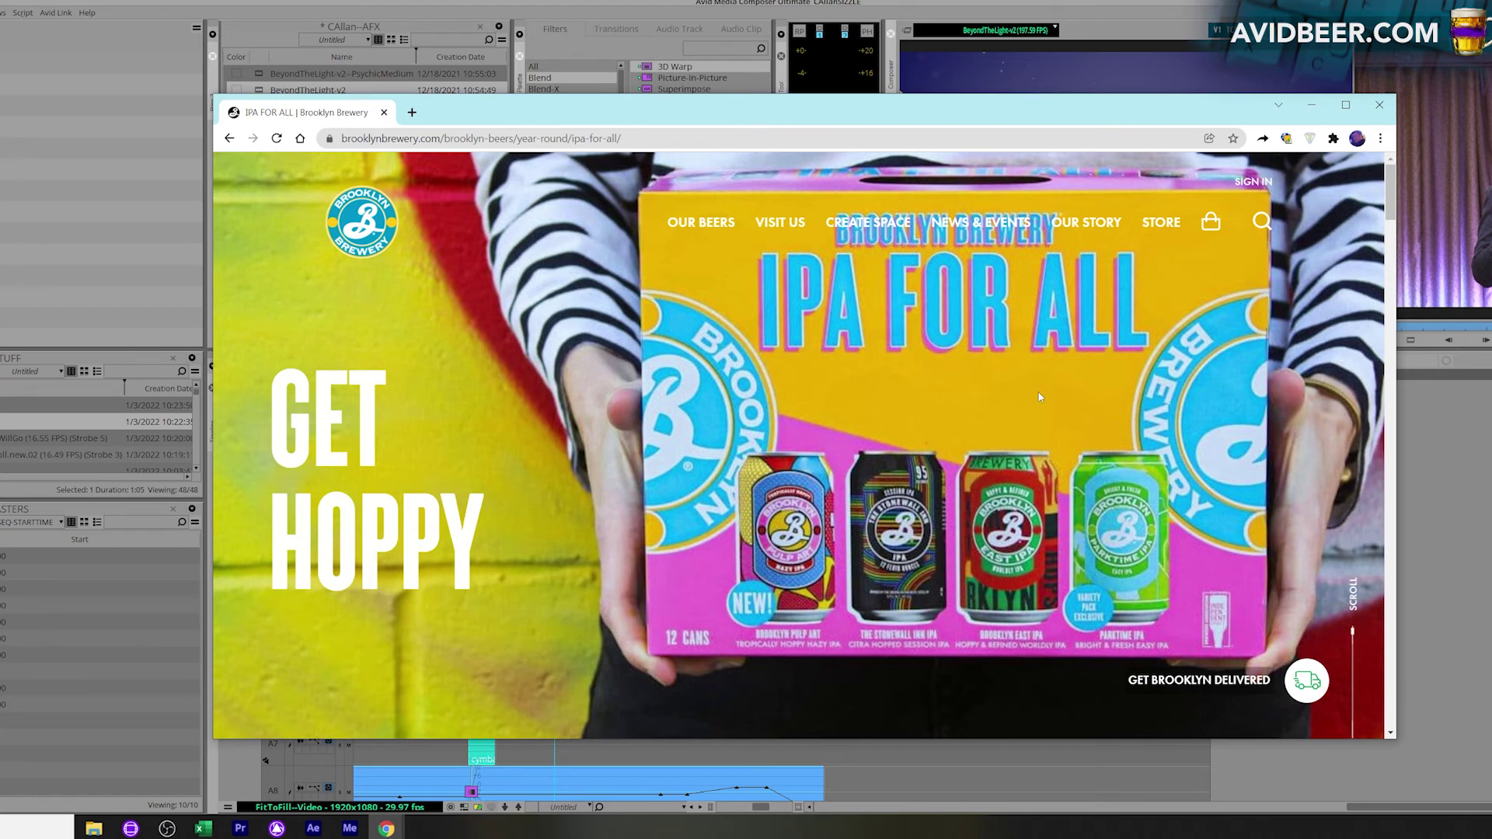
left_click_drag(1397, 168, 1491, 179)
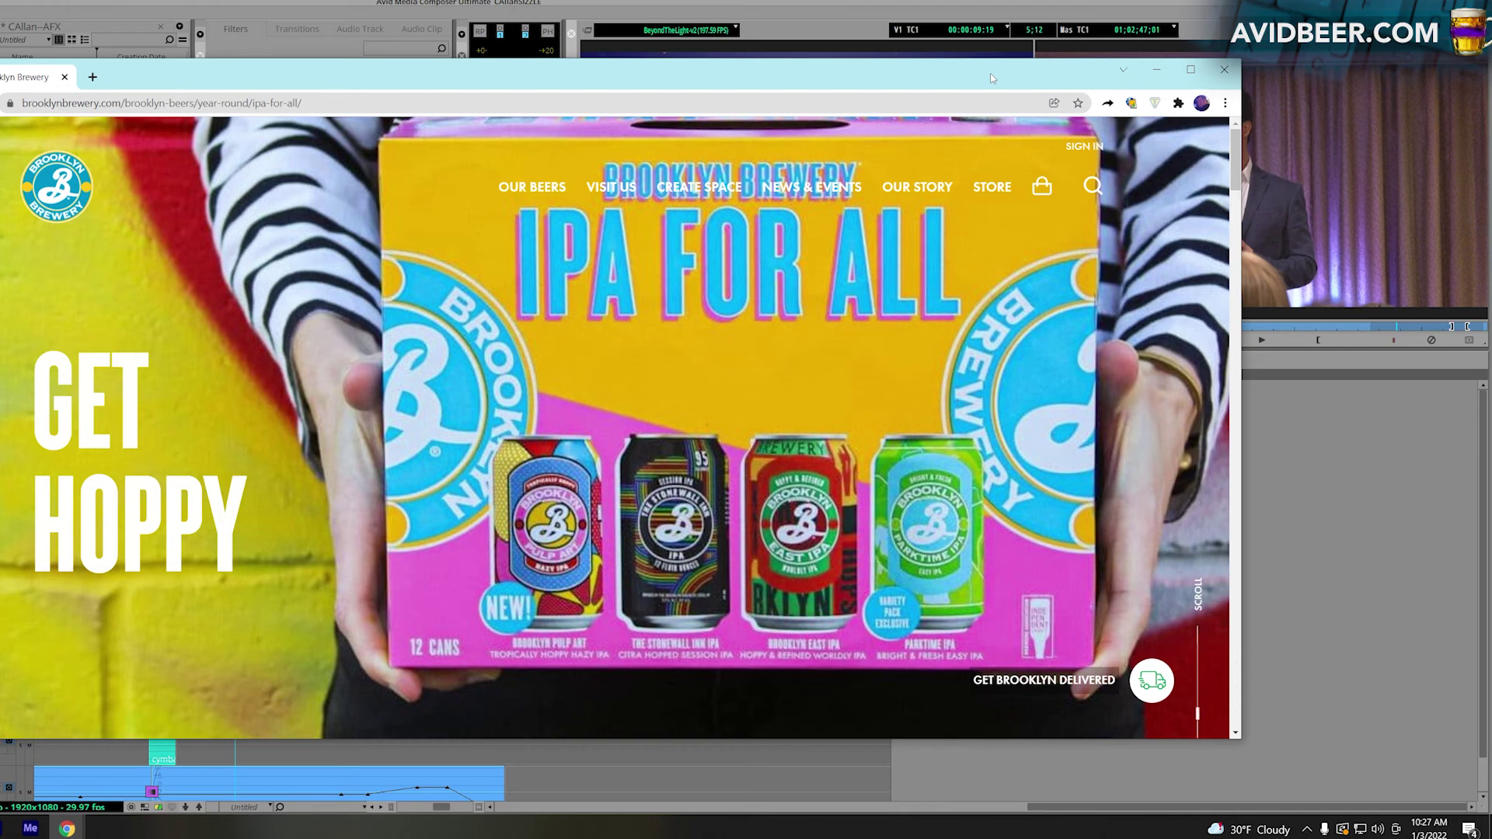
Scroll the IPA For All page down past the description to the SHARE THE HOPS photo.
scroll(1205, 301, "down", 10)
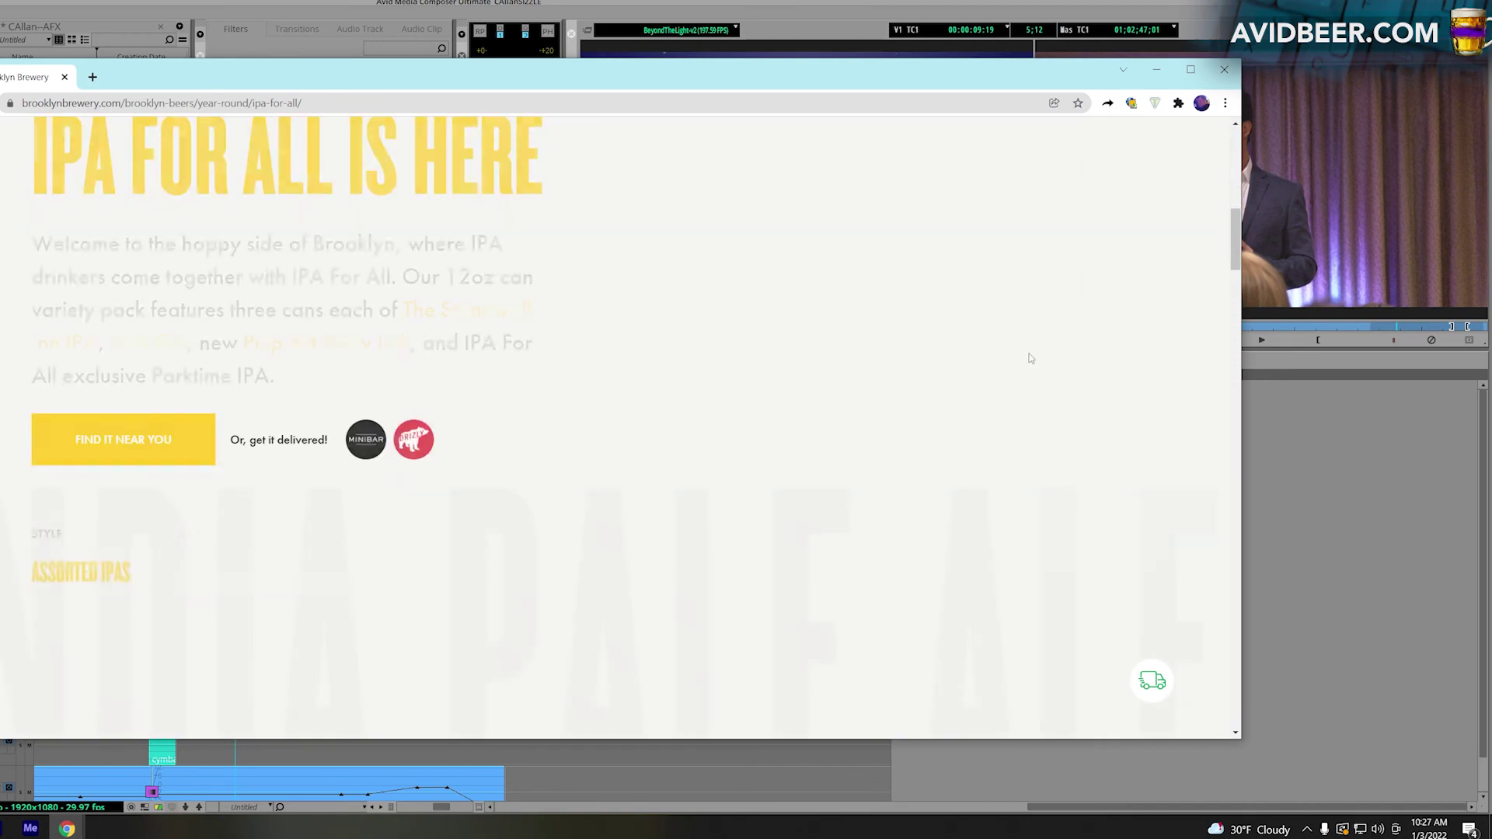
scroll(1028, 352, "down", 8)
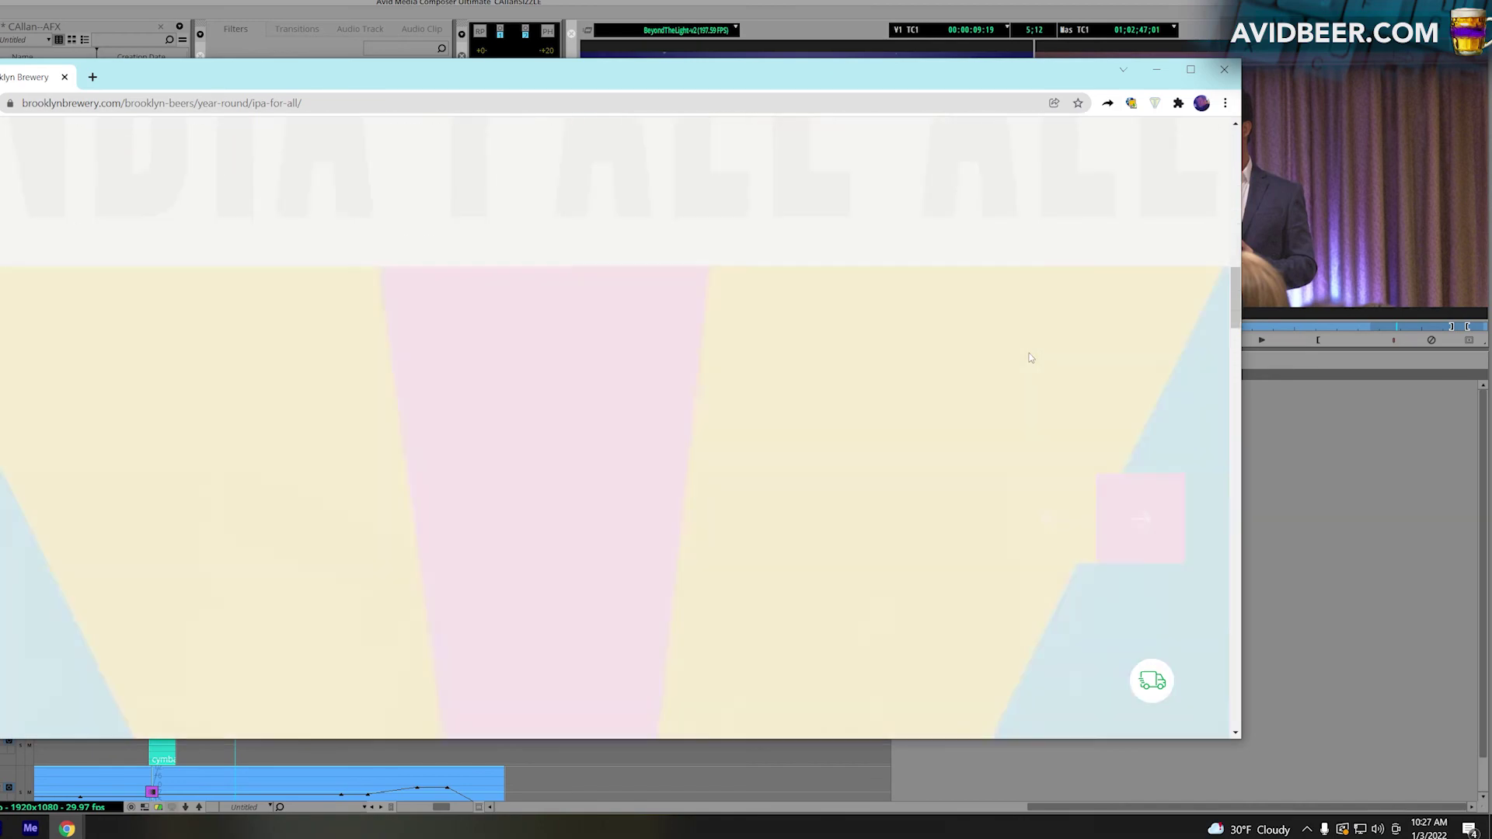
scroll(1027, 352, "down", 3)
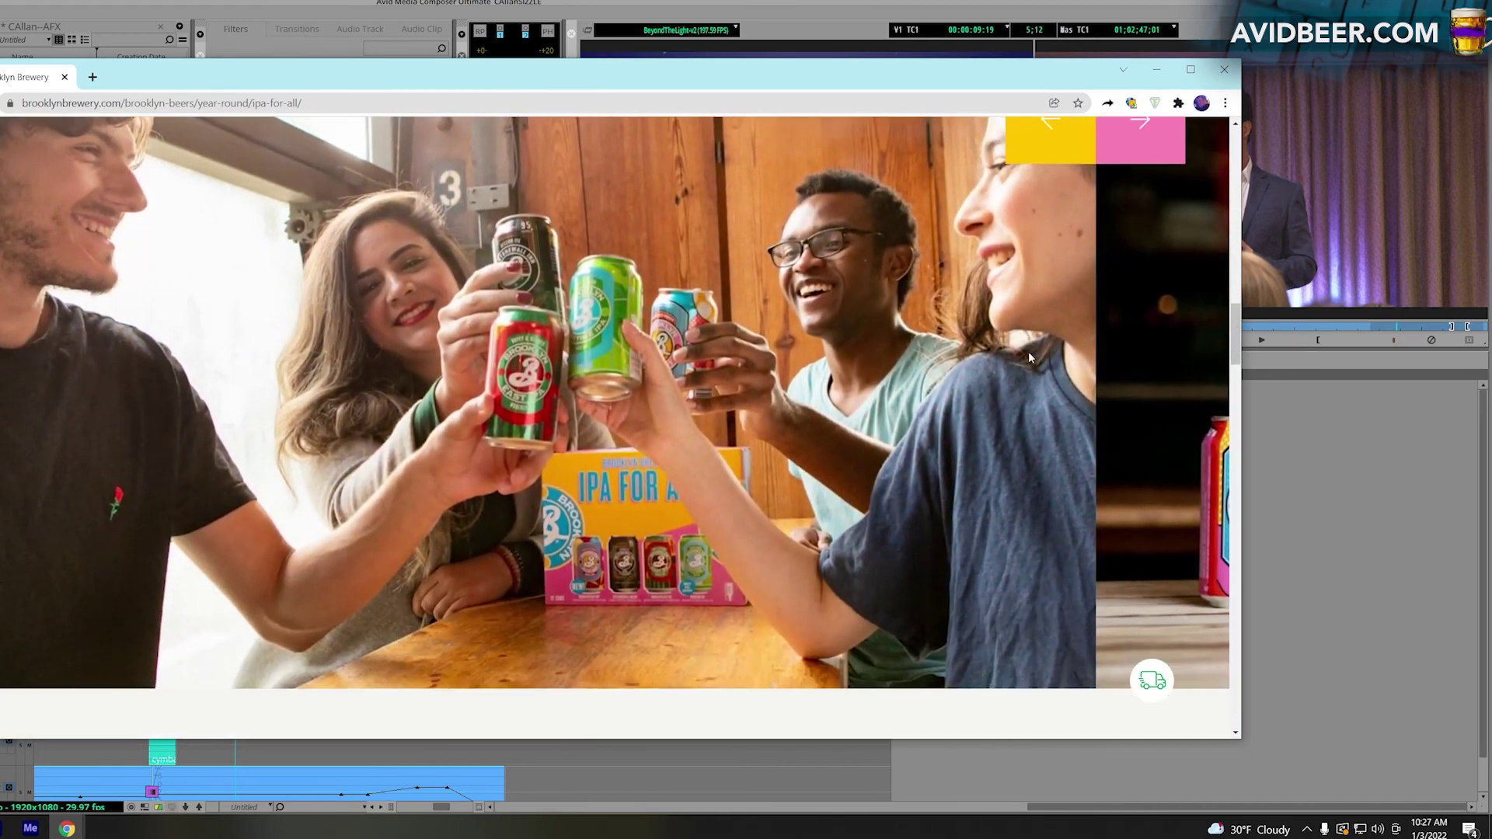
scroll(1028, 351, "down", 2)
scroll(964, 441, "up", 2)
scroll(965, 441, "down", 4)
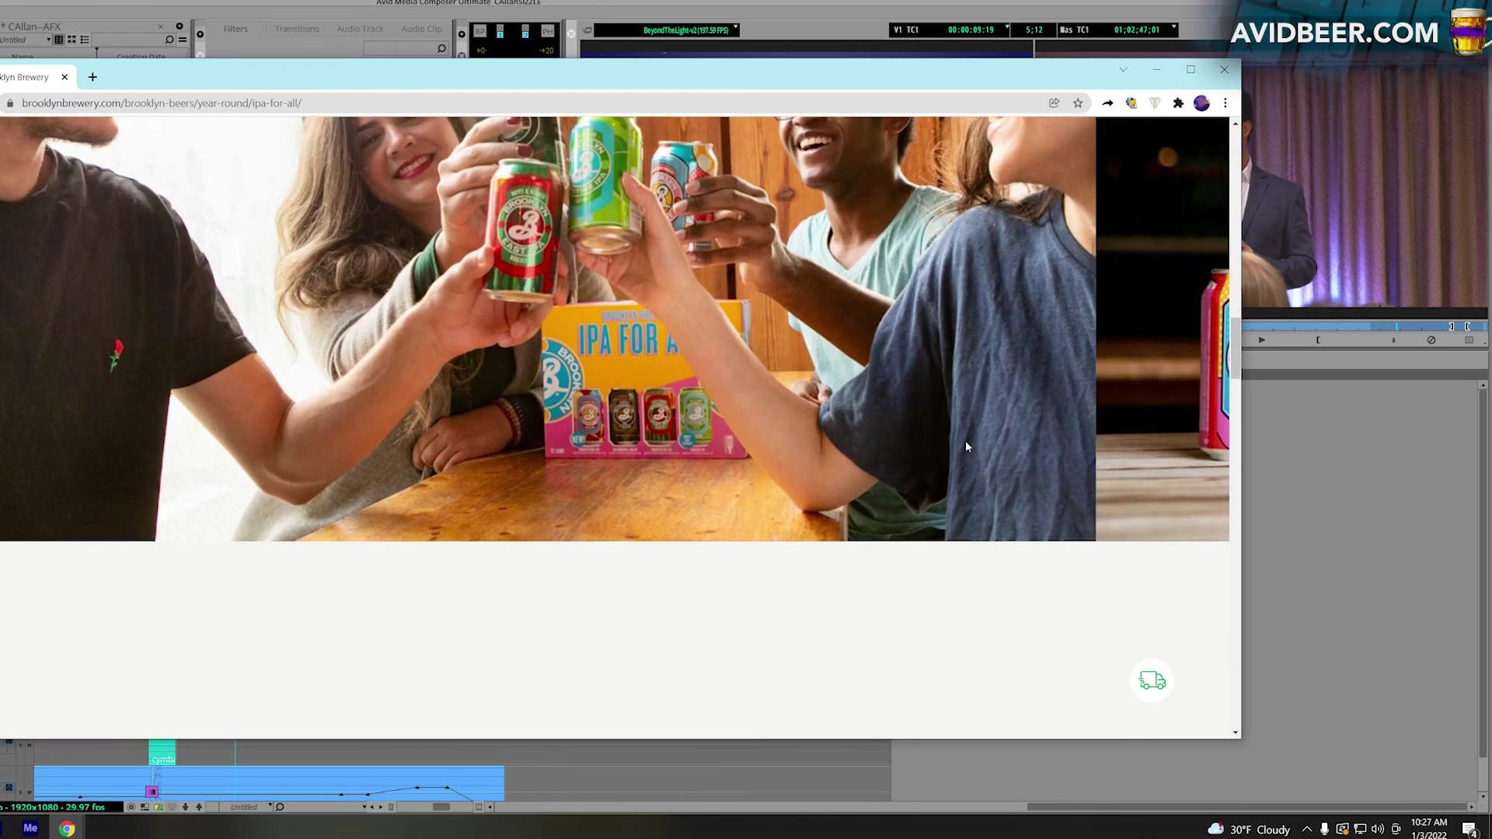